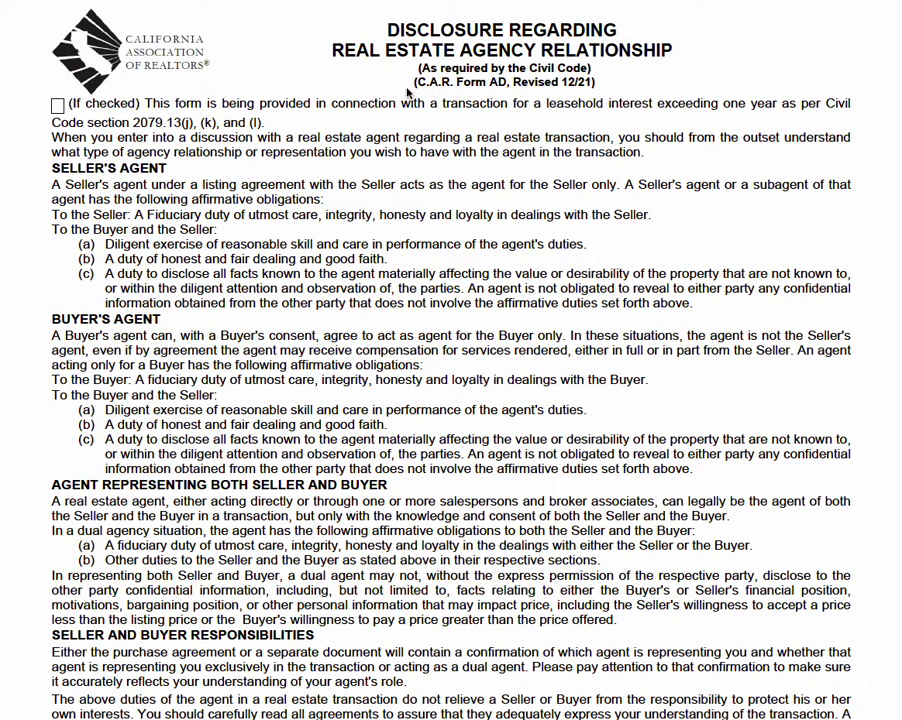
Step: Review the agency relationship disclosure and the Fair Housing & Discrimination Advisory through their signature sections
scroll(735, 353, "down", 10)
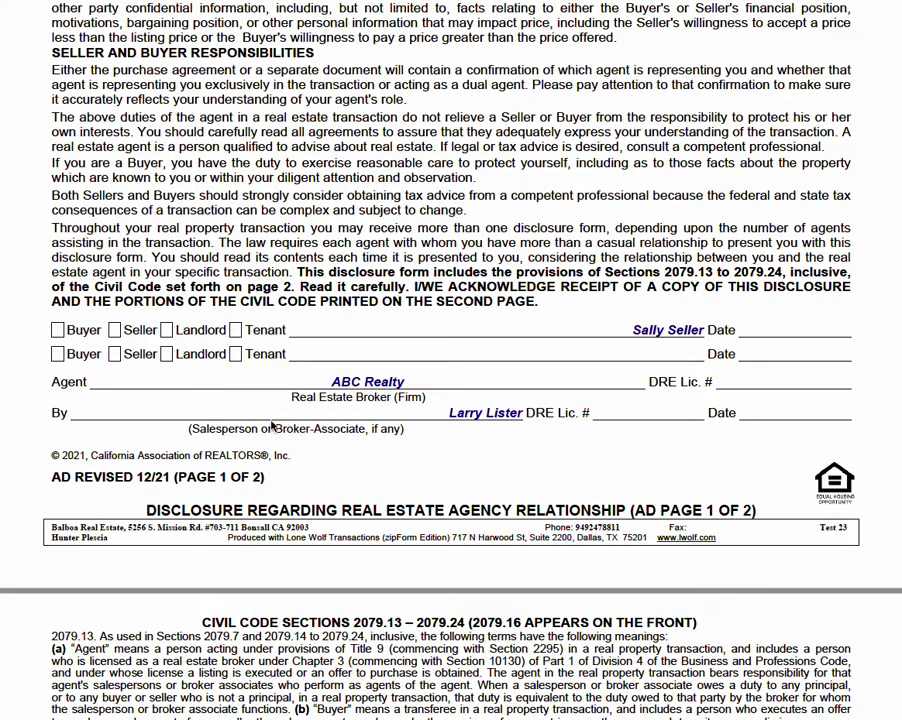
scroll(357, 409, "down", 20)
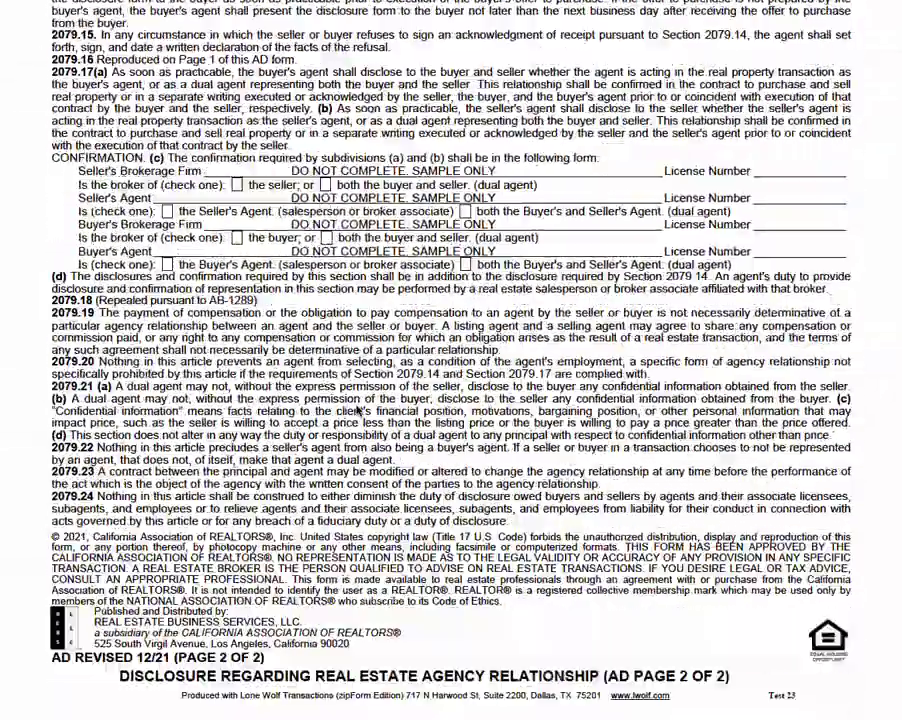
scroll(357, 409, "down", 7)
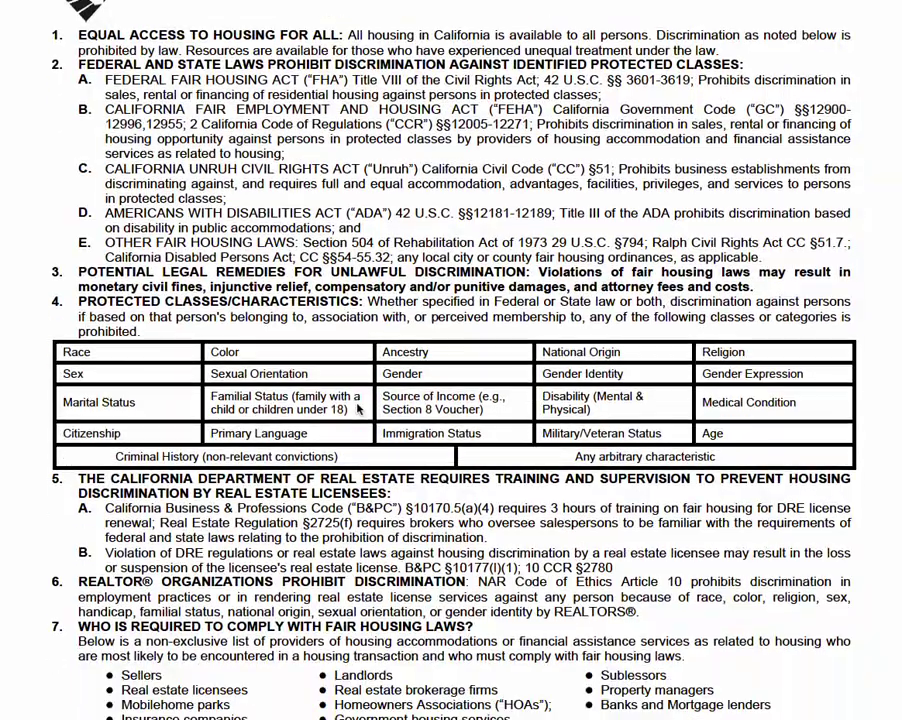
scroll(360, 410, "up", 1)
scroll(360, 410, "down", 10)
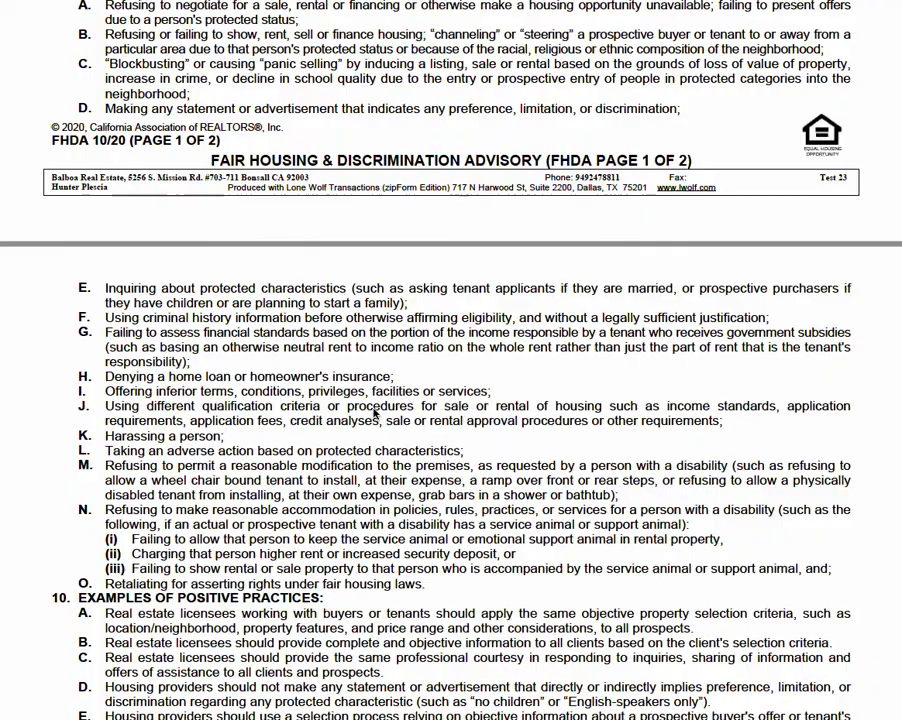
scroll(376, 412, "down", 5)
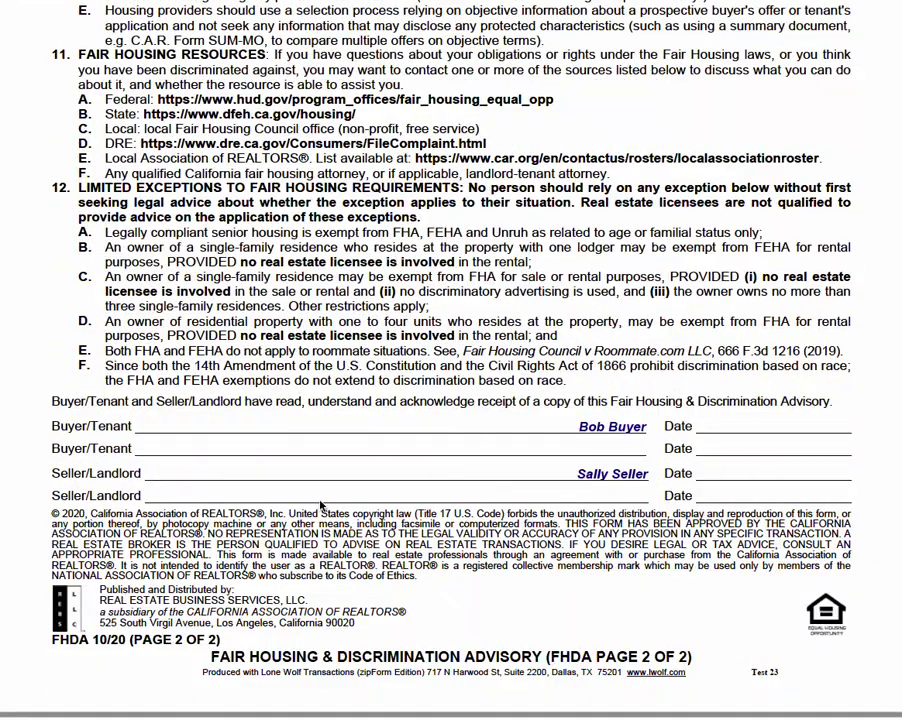
Step: Read the Possible Representation of More Than One Buyer or Seller form, including its dual agency paragraphs and signature lines
scroll(430, 495, "down", 6)
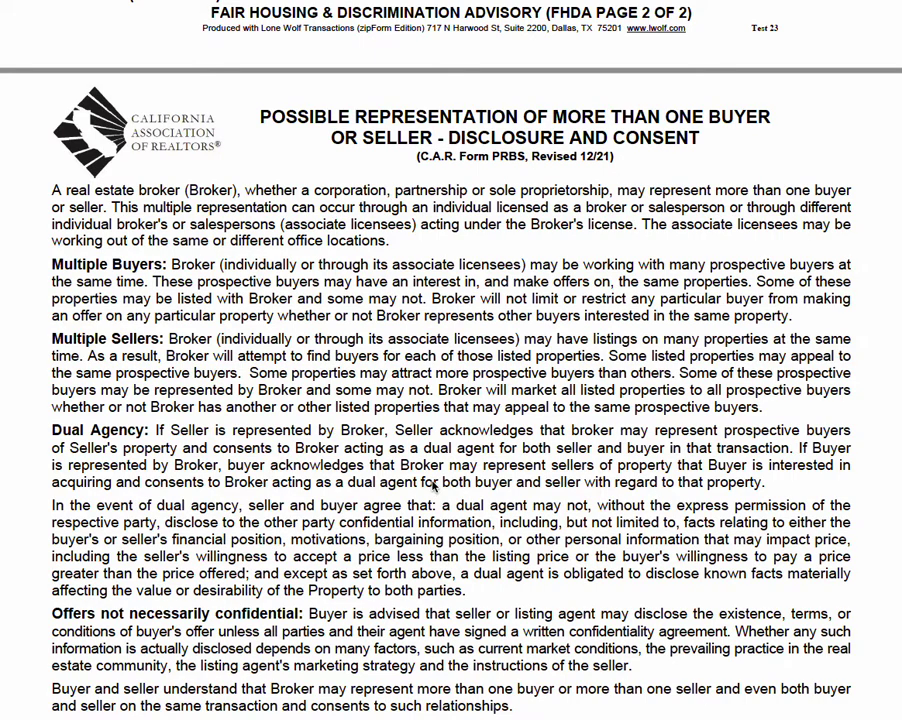
scroll(436, 485, "down", 3)
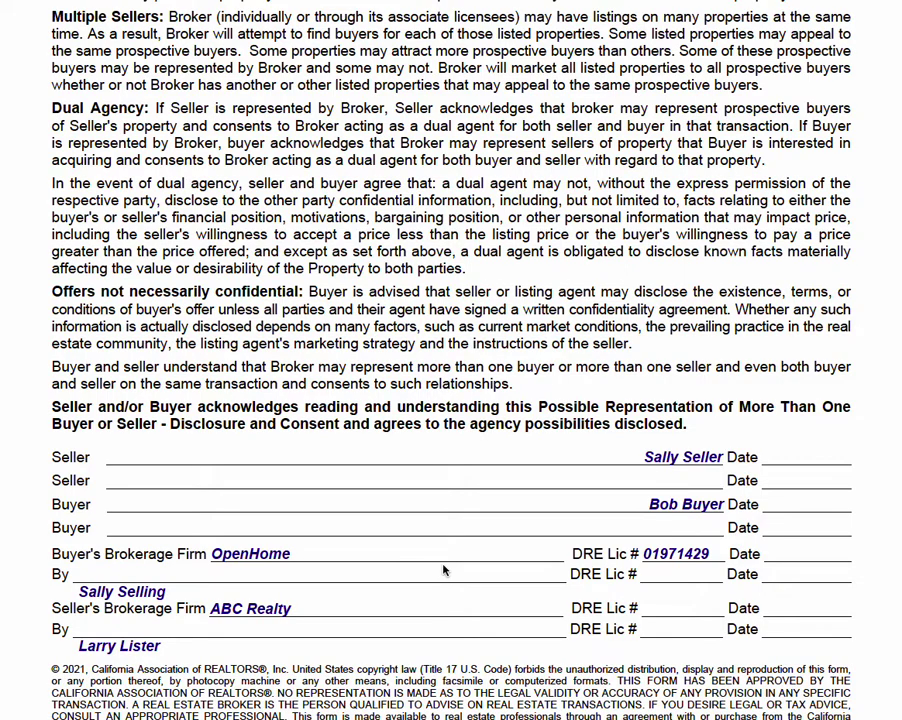
scroll(440, 514, "down", 3)
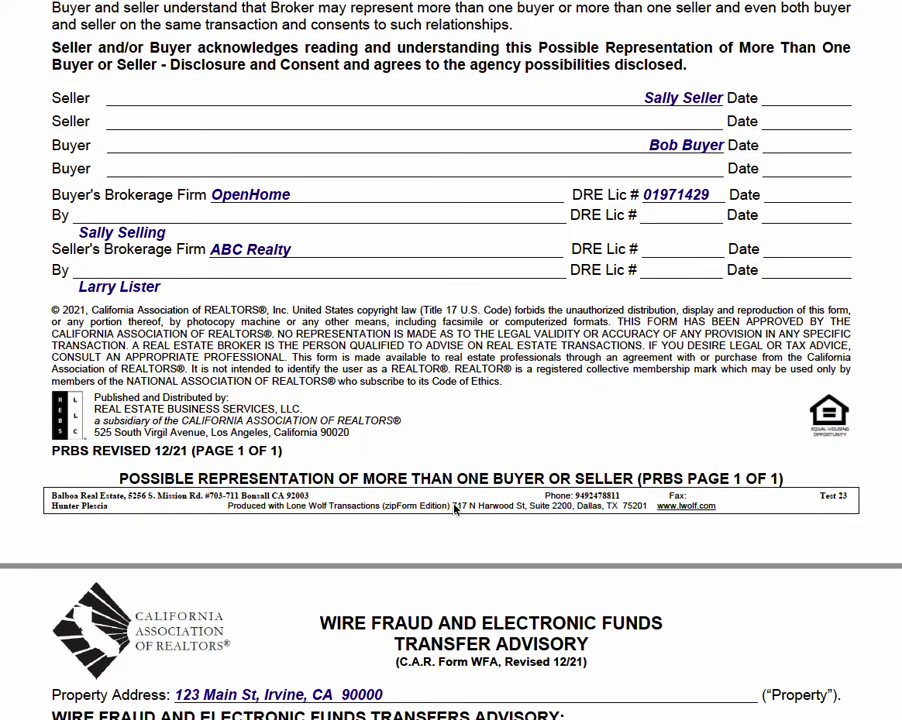
Step: Review the Wire Fraud and Electronic Funds Transfer Advisory and the opening of the Residential Listing Agreement
scroll(455, 509, "down", 3)
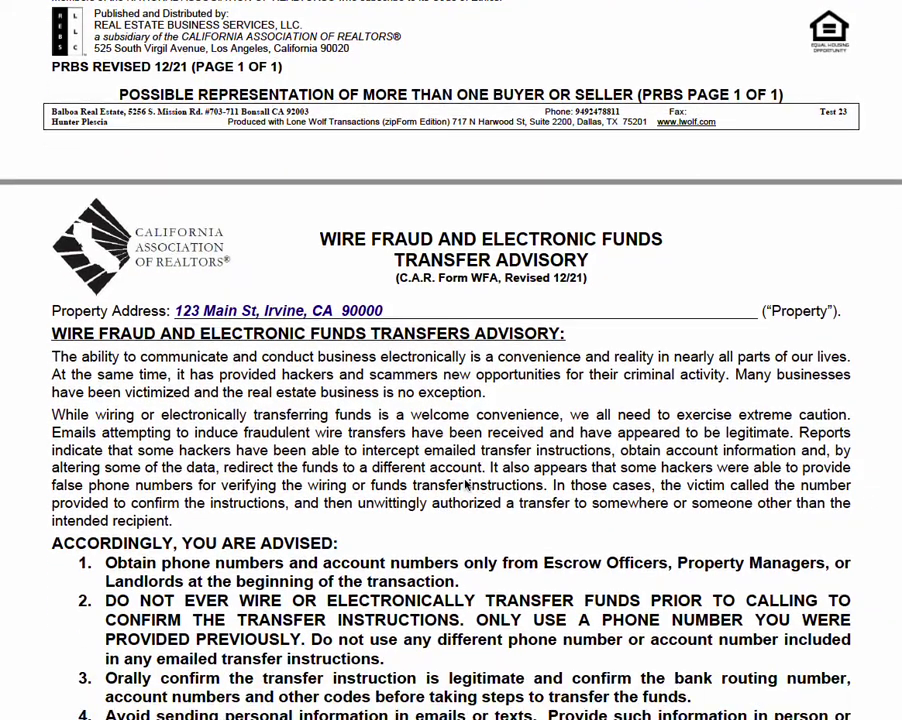
scroll(467, 486, "down", 3)
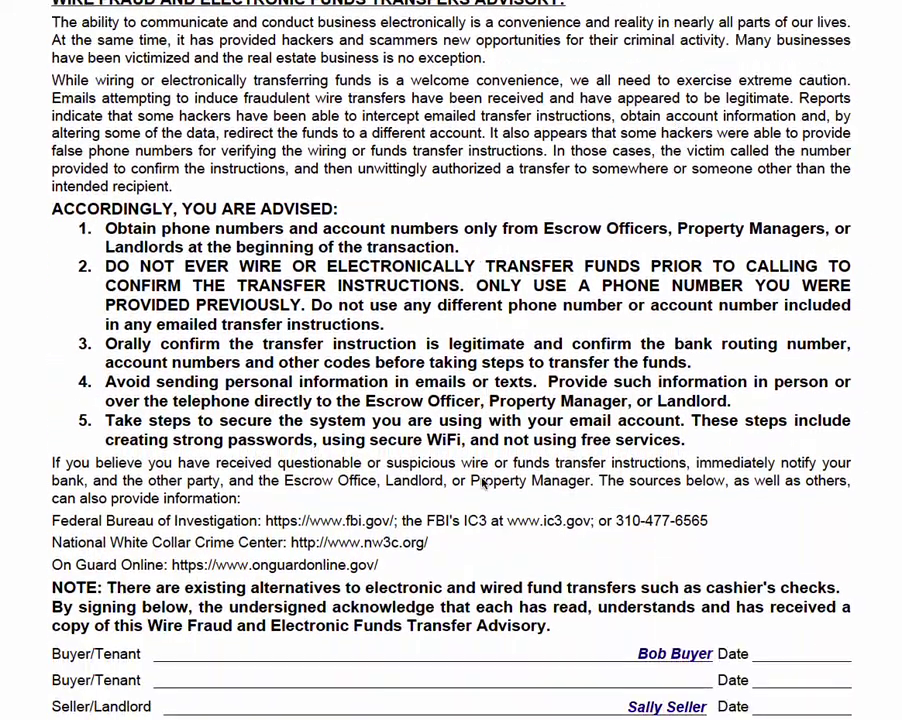
scroll(480, 488, "down", 1)
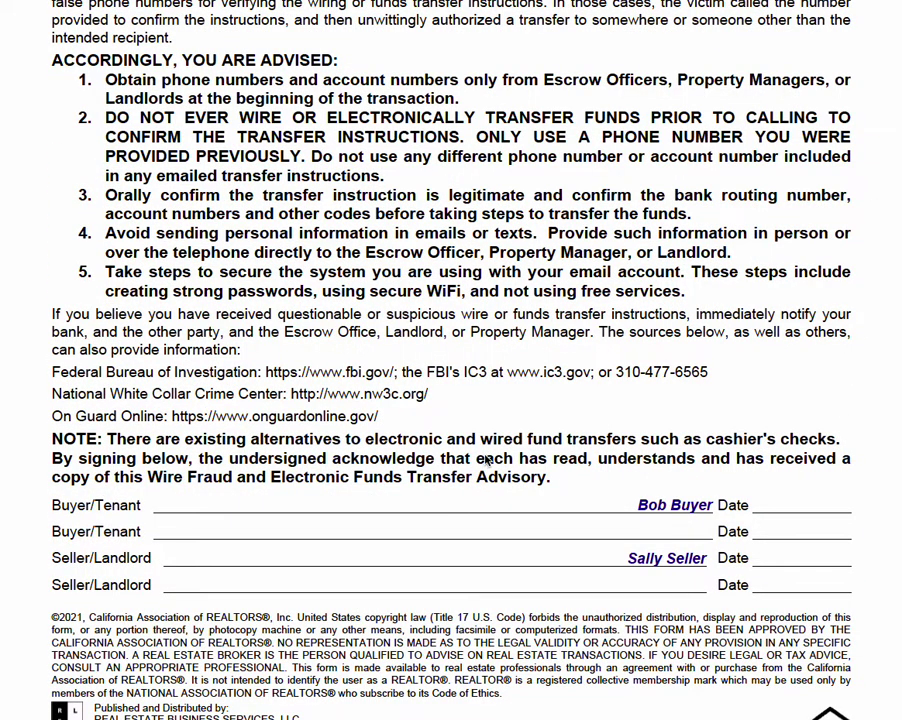
scroll(470, 462, "down", 4)
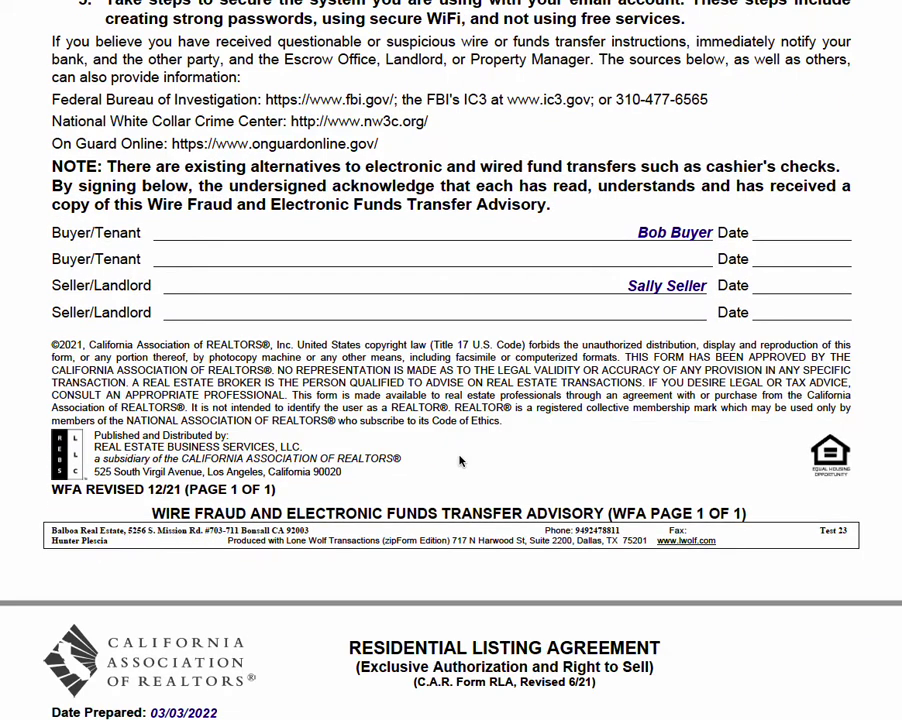
scroll(464, 458, "down", 3)
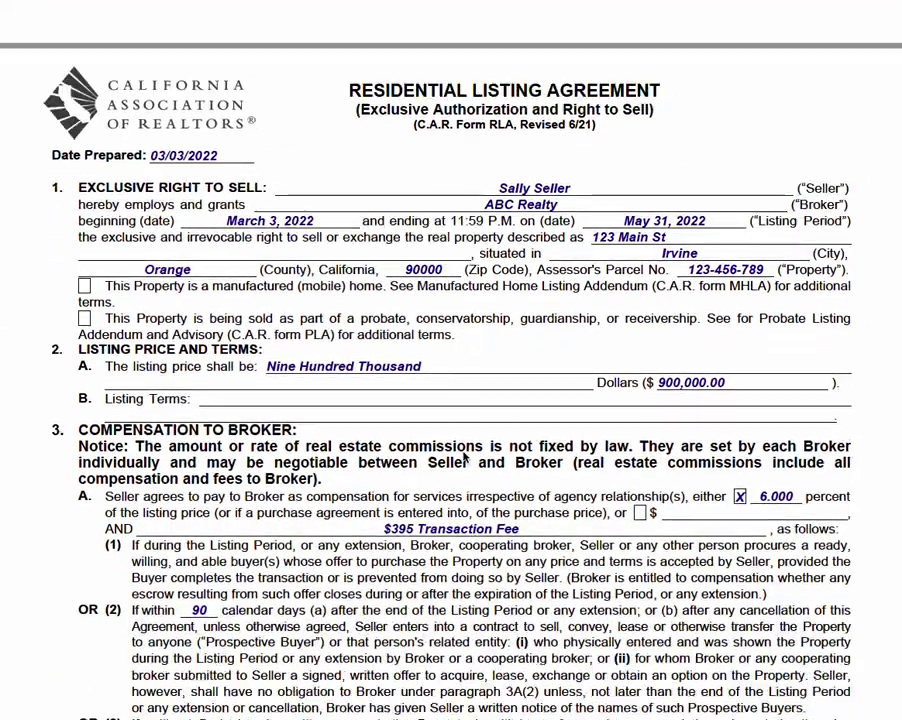
scroll(464, 455, "down", 1)
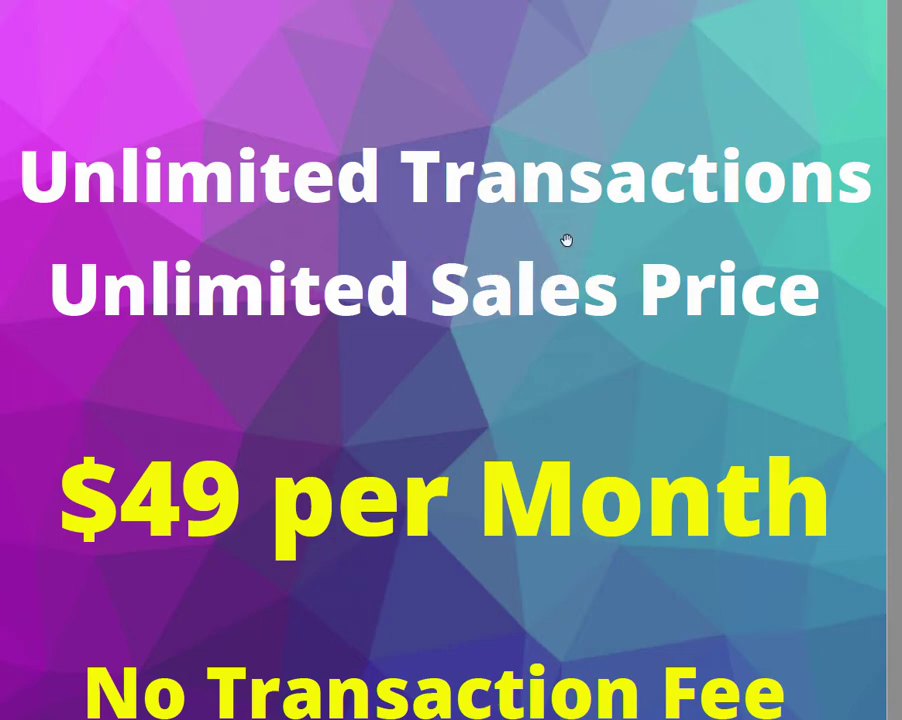
Step: Look through the OpenHome flyer's pricing, transaction fee and insurance terms
scroll(583, 347, "down", 1)
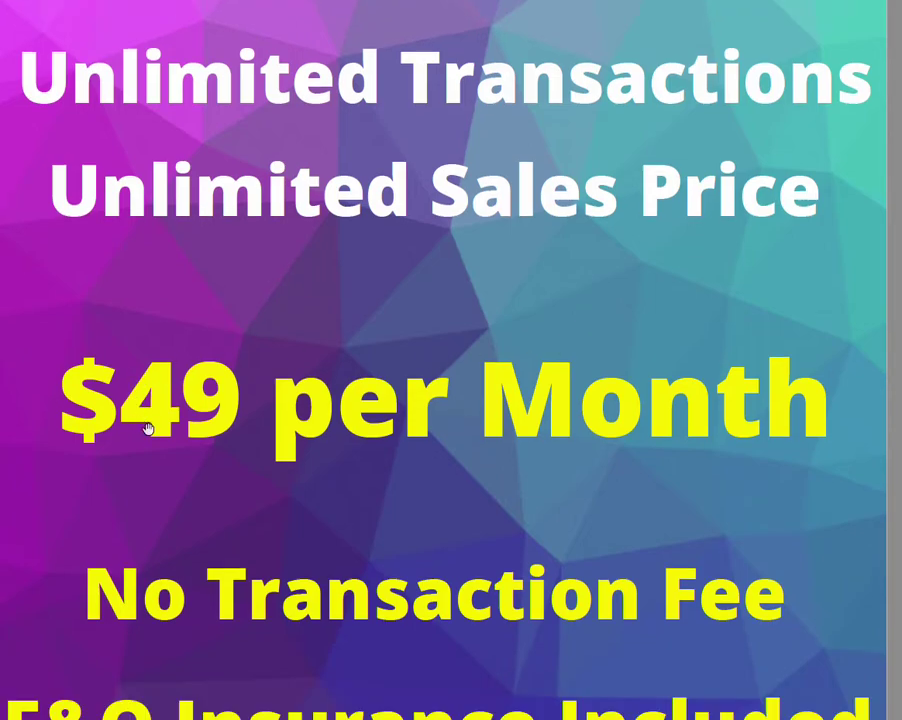
scroll(690, 412, "down", 1)
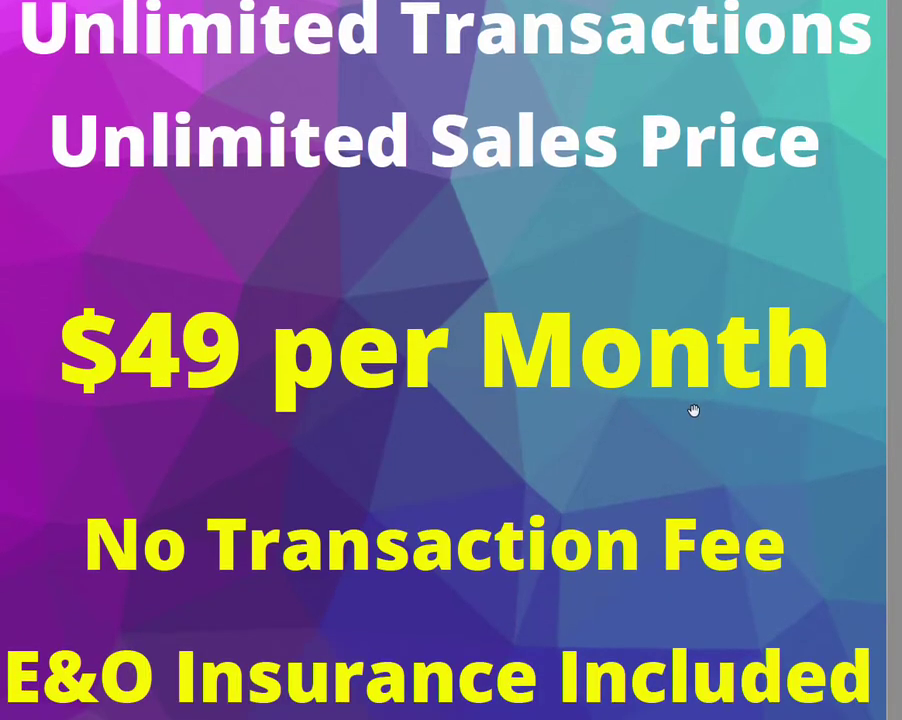
scroll(692, 411, "down", 2)
scroll(692, 411, "down", 3)
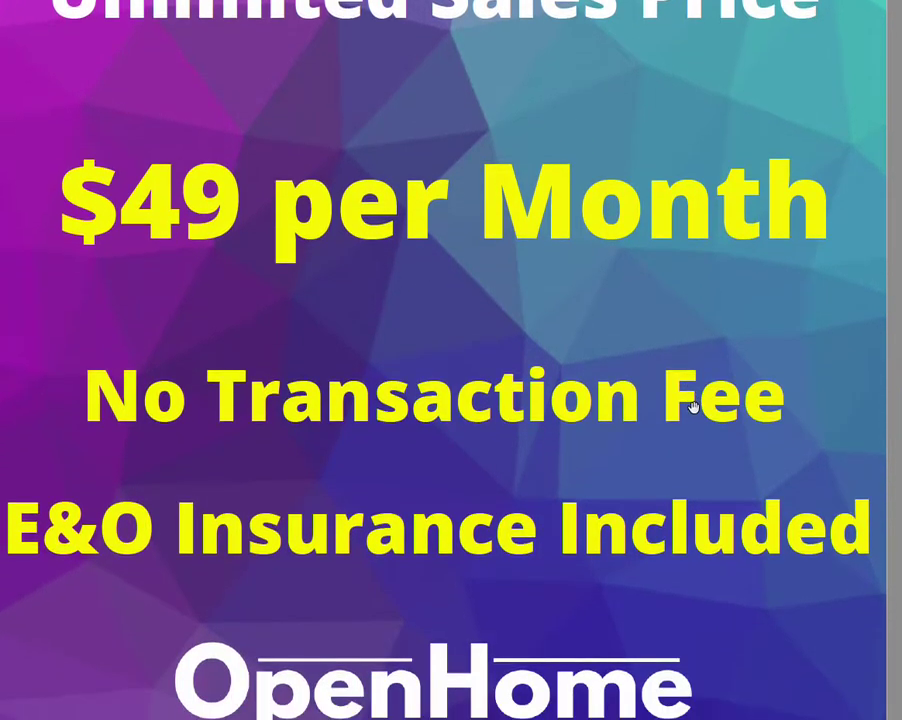
scroll(690, 402, "down", 1)
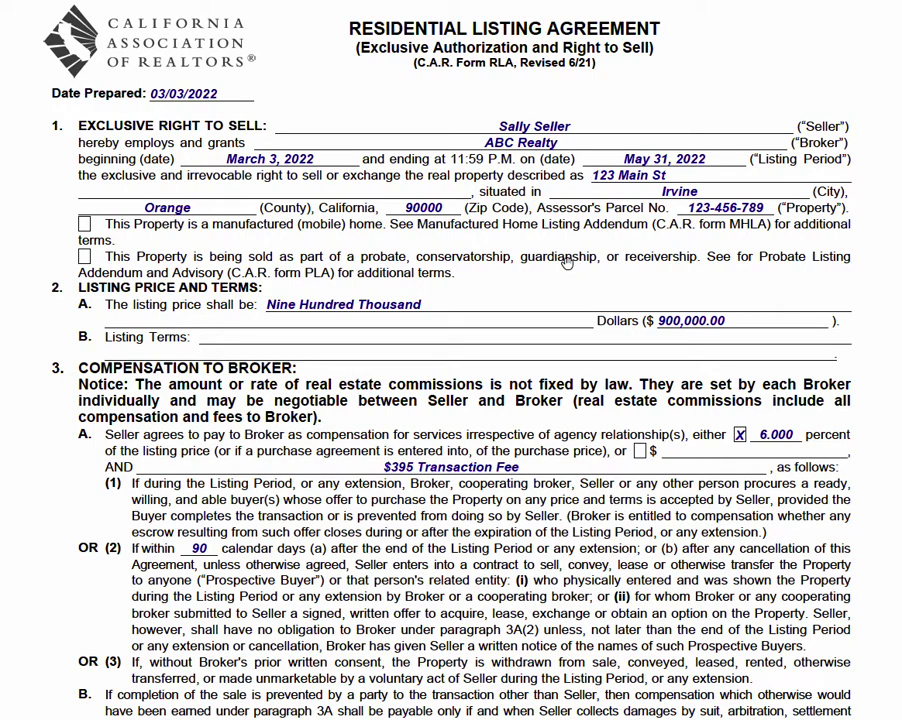
Step: Examine the listing agreement's exclusive right to sell, listing price and broker compensation terms in paragraphs 1 through 3A
scroll(600, 256, "down", 1)
scroll(600, 256, "down", 1)
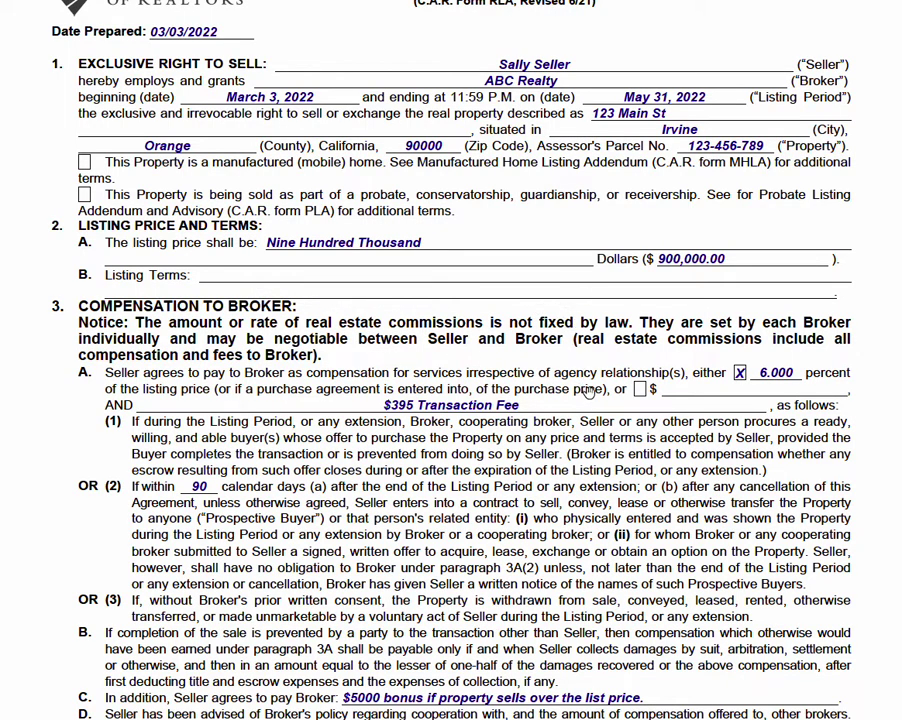
scroll(567, 316, "down", 3)
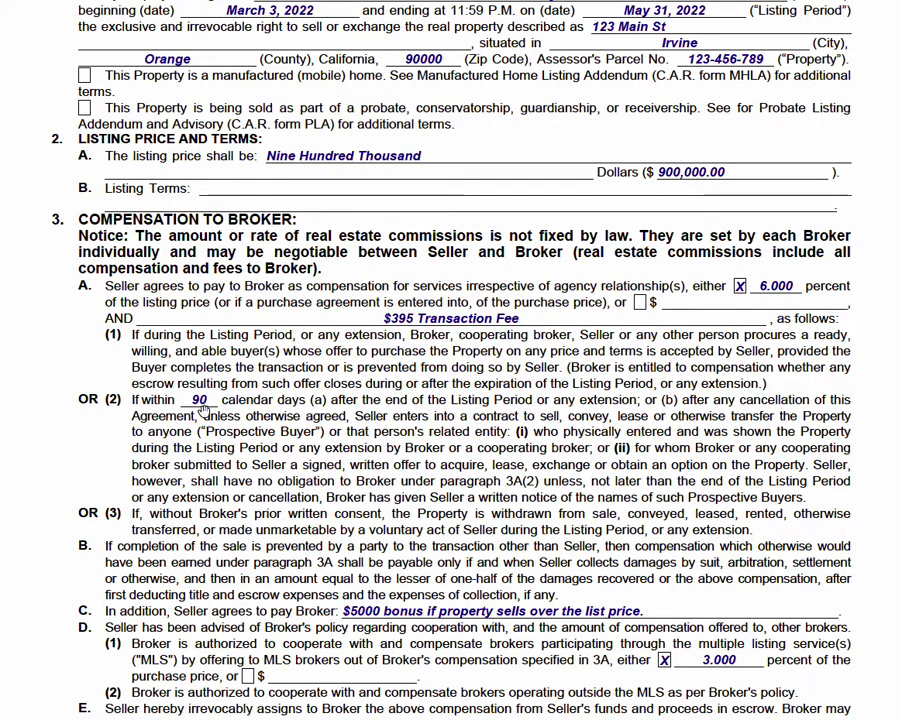
scroll(370, 440, "down", 1)
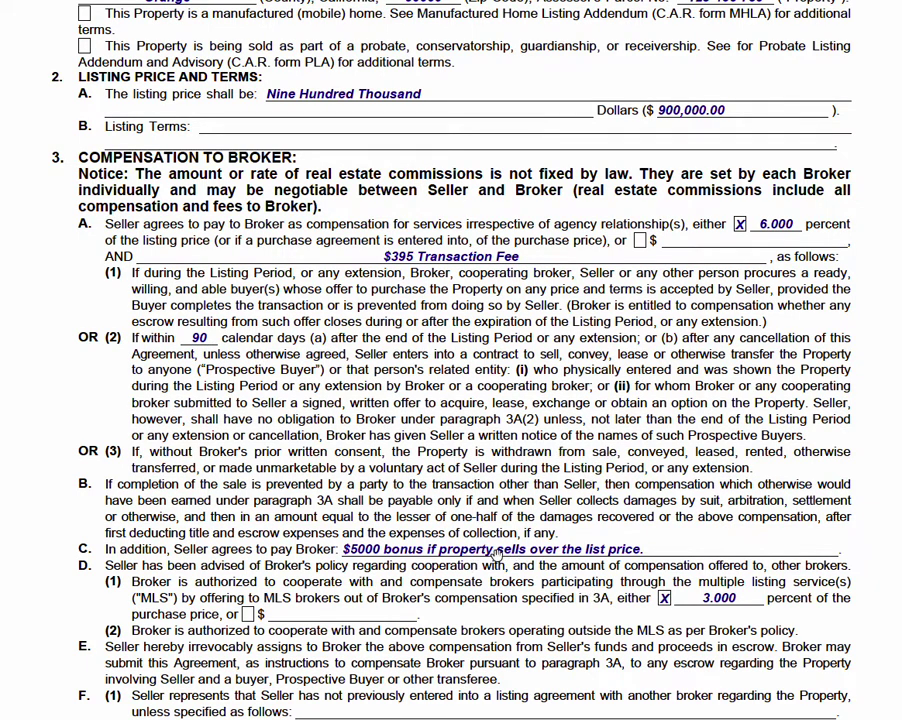
Step: Examine paragraphs 3C through 3F on additional broker pay, MLS broker compensation and the seller's prior listing obligations
scroll(322, 543, "down", 1)
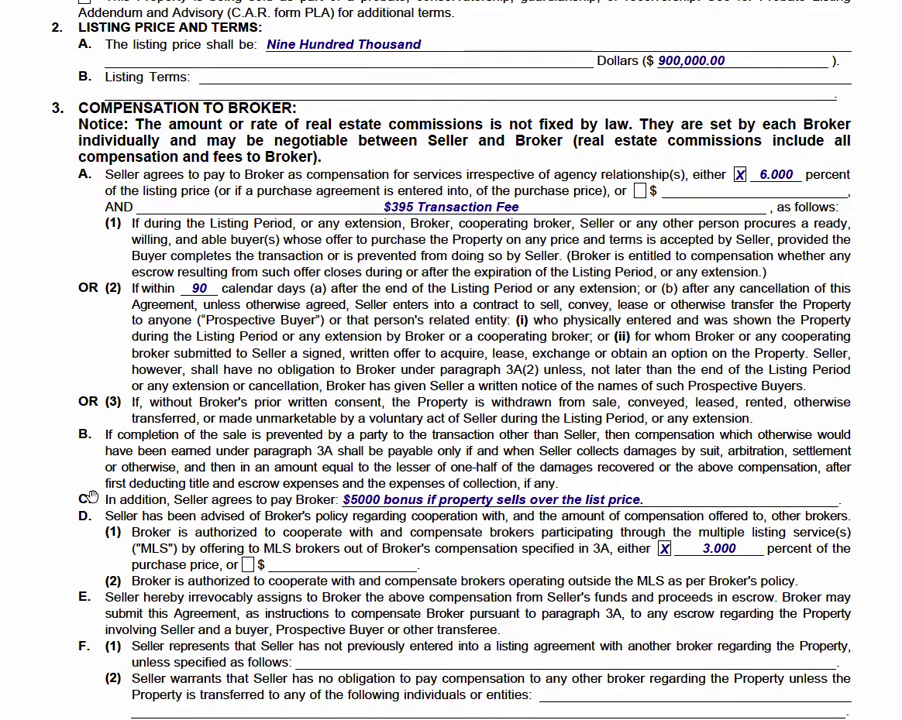
scroll(519, 502, "down", 1)
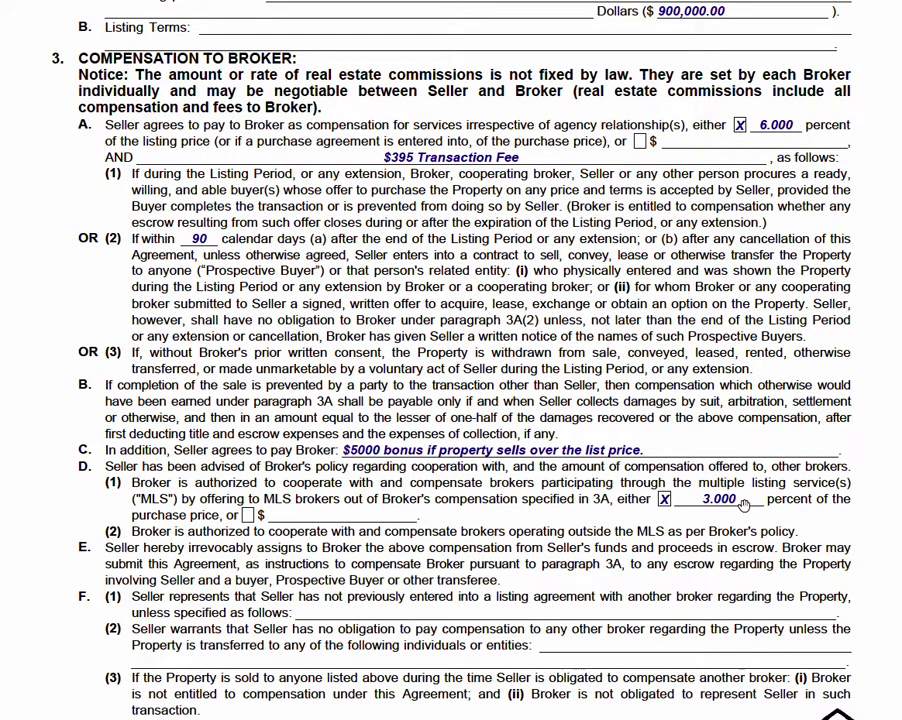
scroll(743, 505, "down", 3)
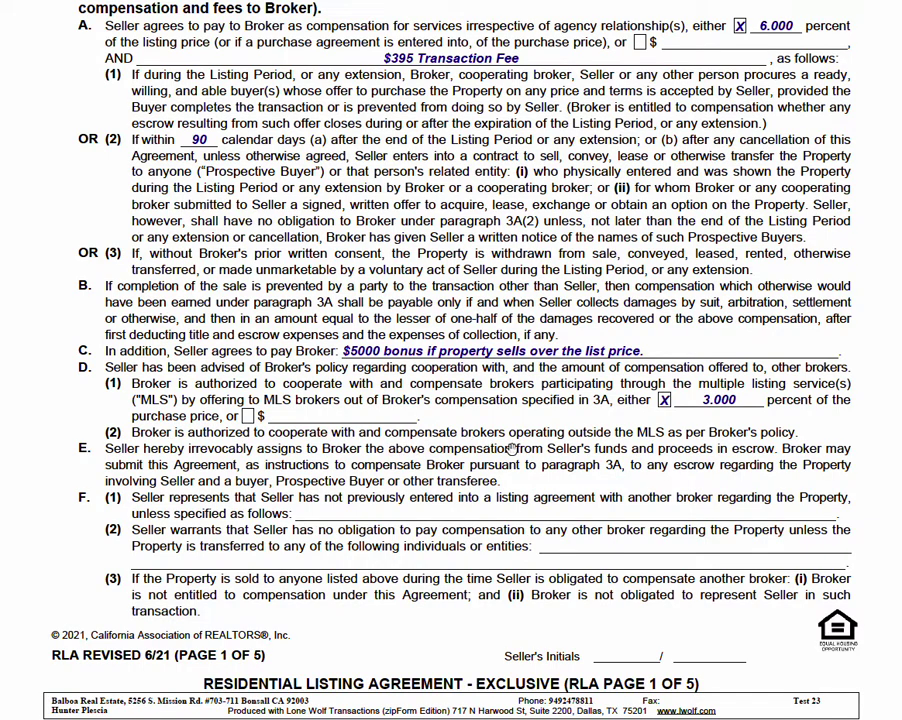
scroll(502, 453, "down", 3)
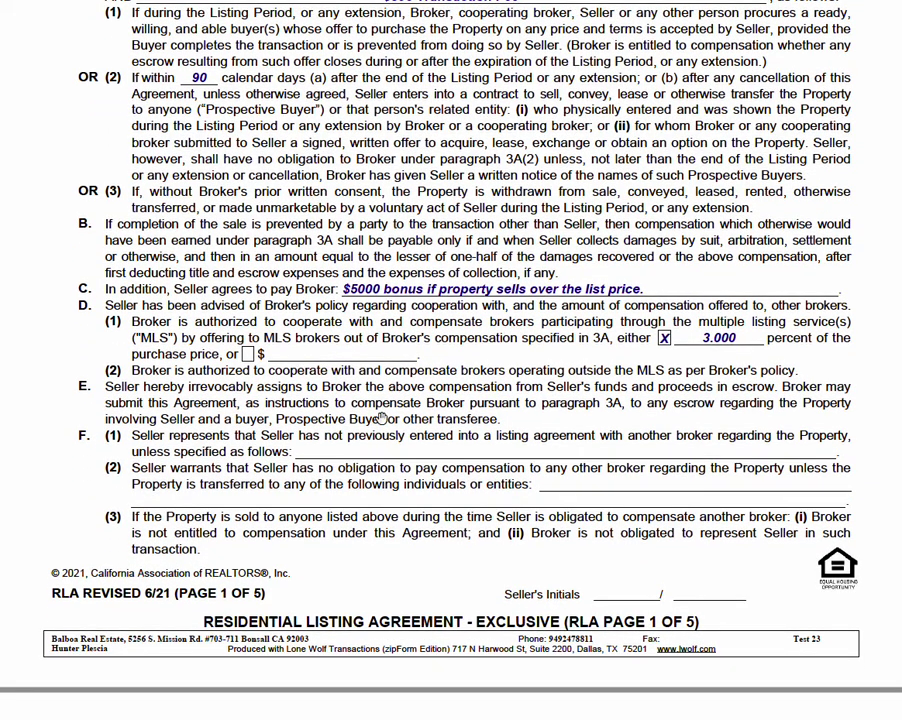
Step: Review paragraphs 4 and 5 on page 2, covering excluded, included, leased and liened items and the broker's MLS
scroll(362, 410, "down", 5)
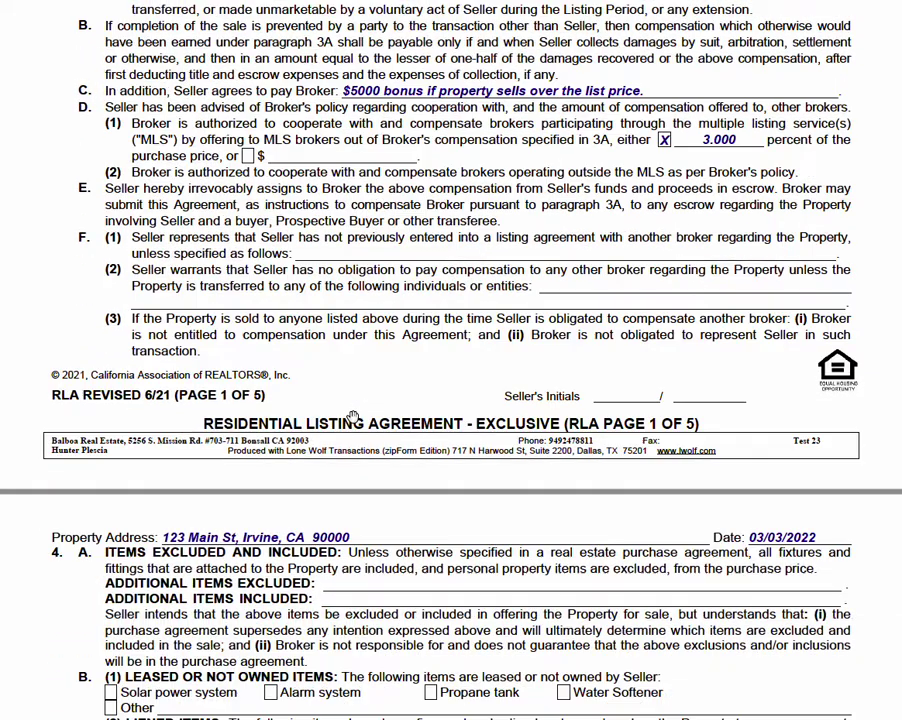
scroll(339, 305, "down", 9)
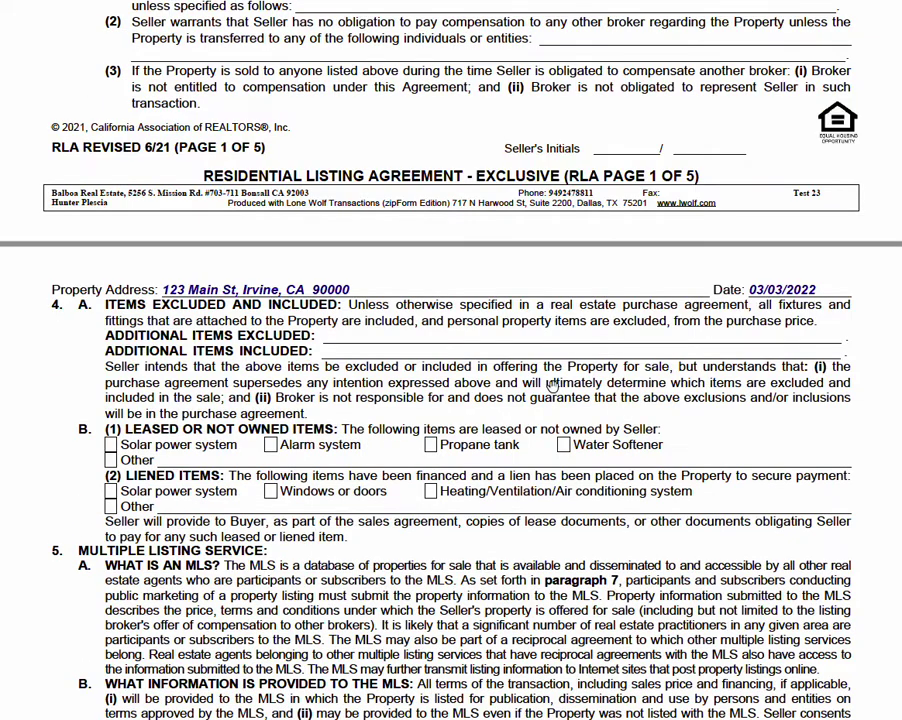
scroll(546, 388, "down", 2)
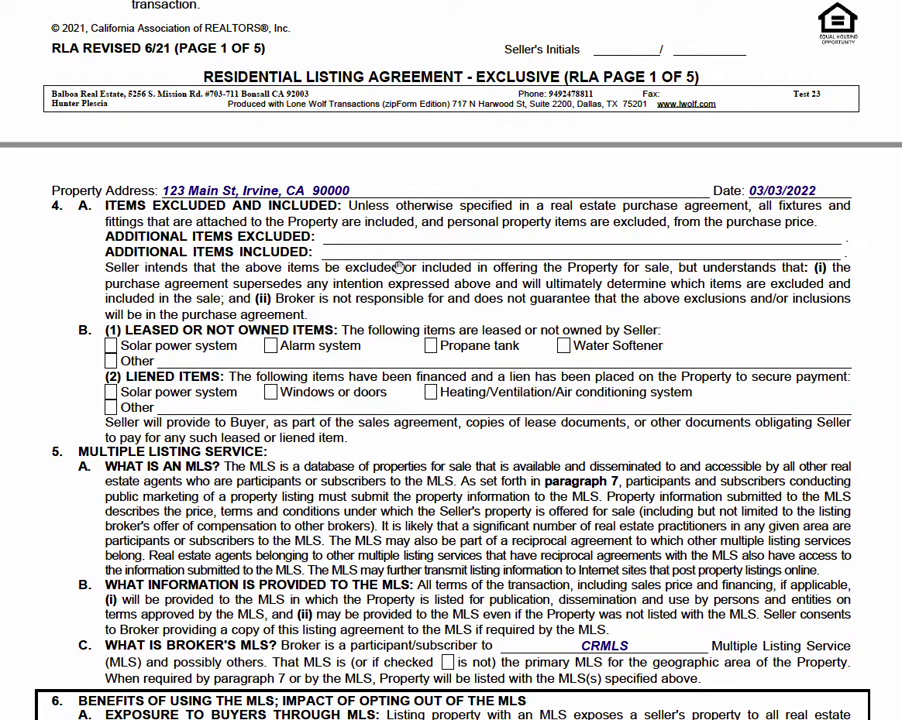
scroll(397, 260, "down", 2)
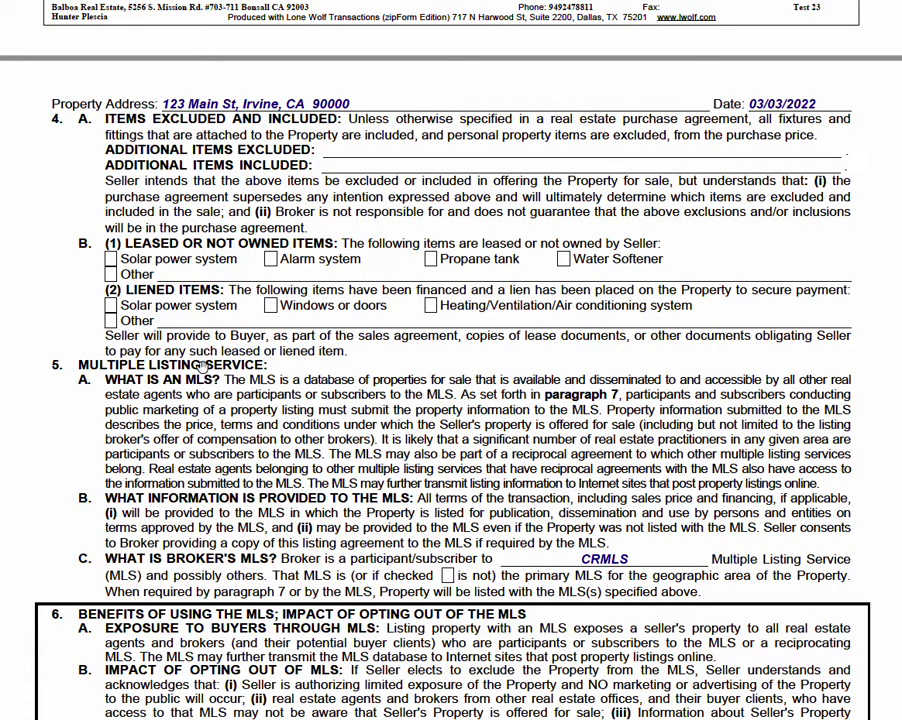
scroll(238, 252, "down", 1)
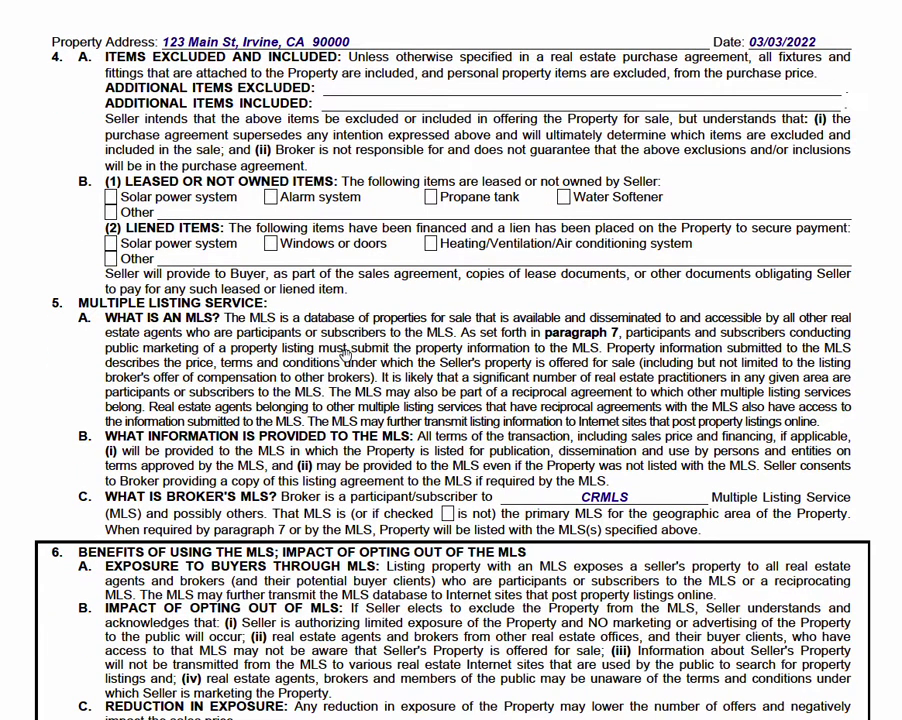
scroll(368, 396, "up", 1)
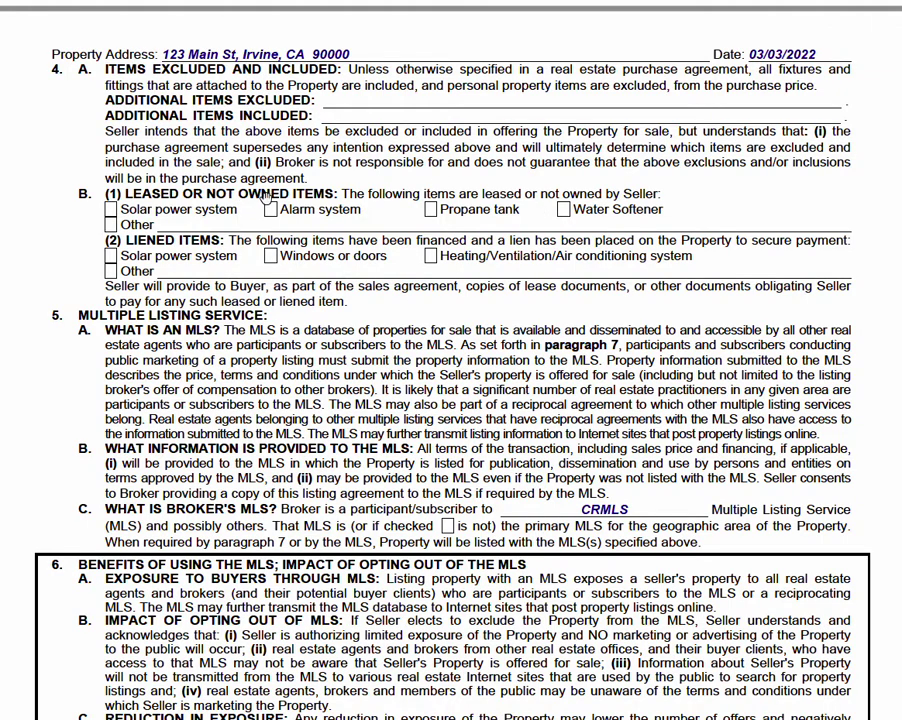
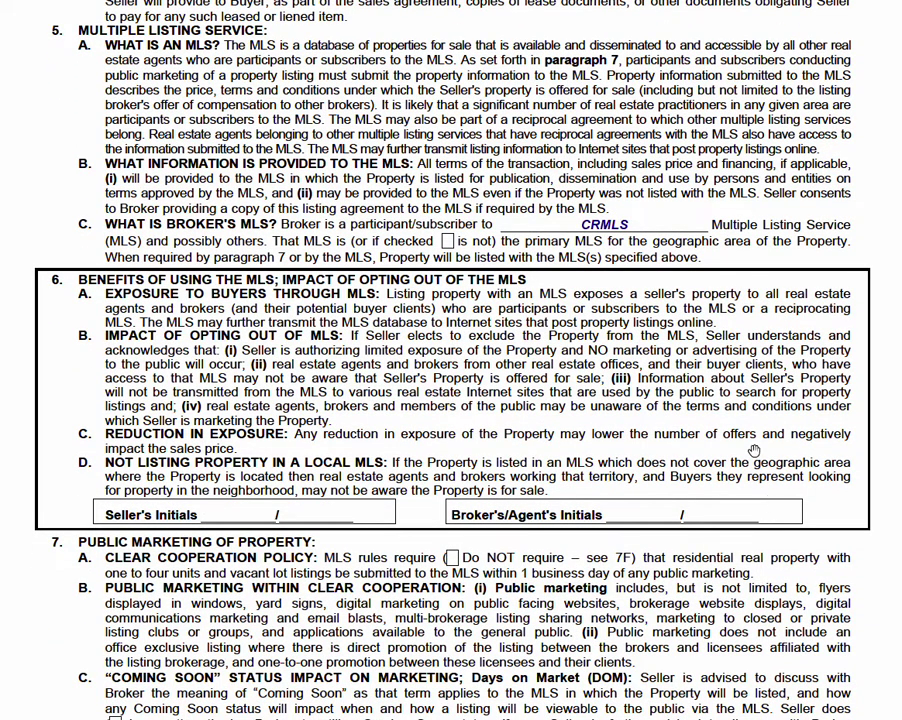
Step: Read paragraph 6 on opting out of the MLS and paragraph 7 on public marketing down to the page's end
scroll(455, 416, "down", 2)
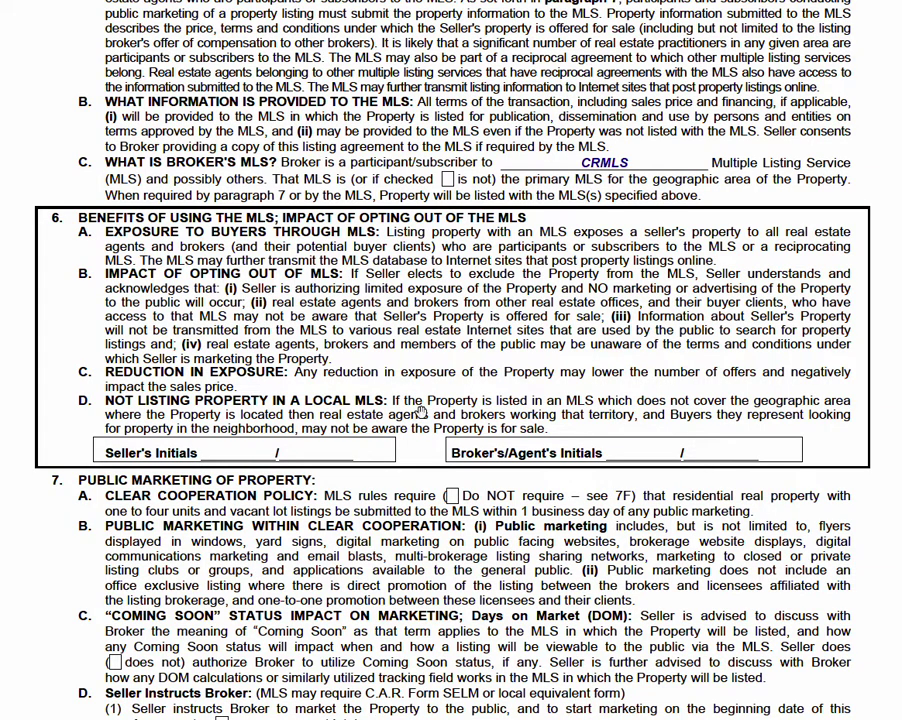
scroll(418, 413, "down", 3)
scroll(414, 410, "down", 1)
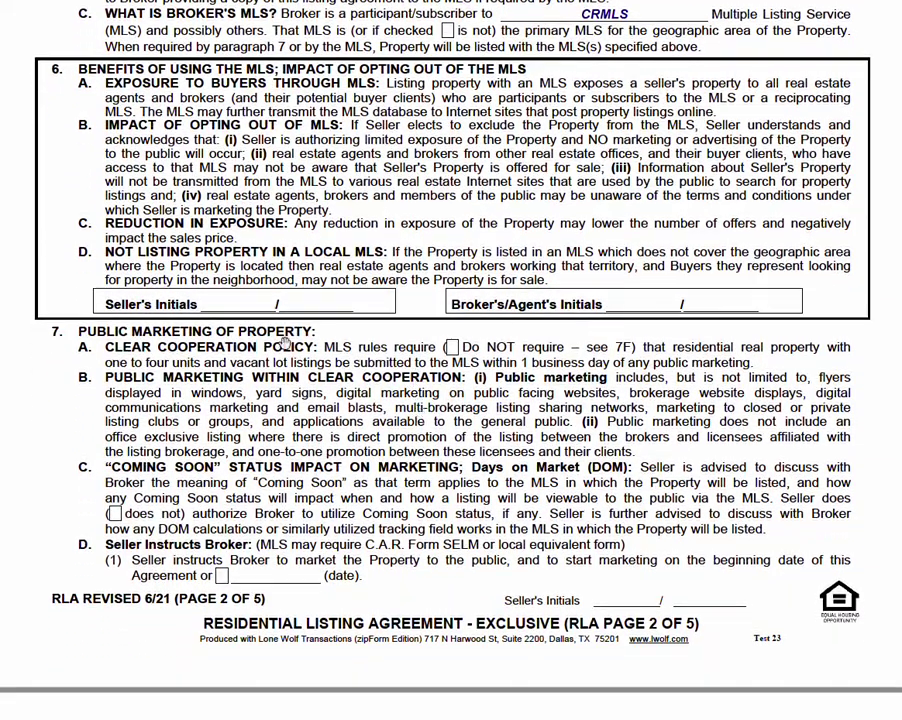
scroll(423, 536, "down", 1)
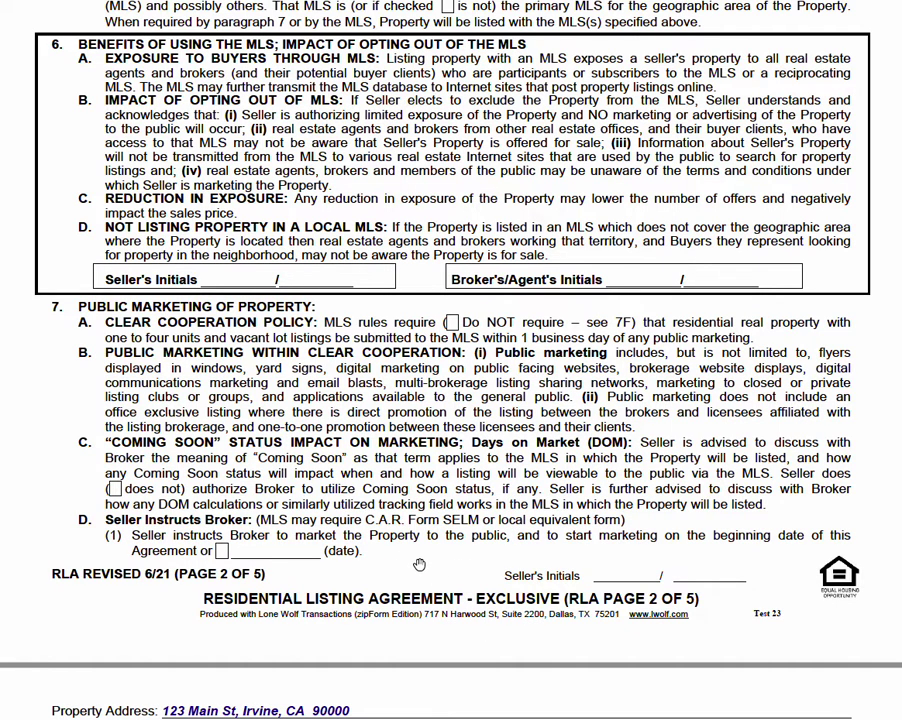
Step: Read paragraphs 7D through 7F on the seller's public marketing instructions and paragraph 8 on MLS data on the Internet
scroll(398, 562, "down", 1)
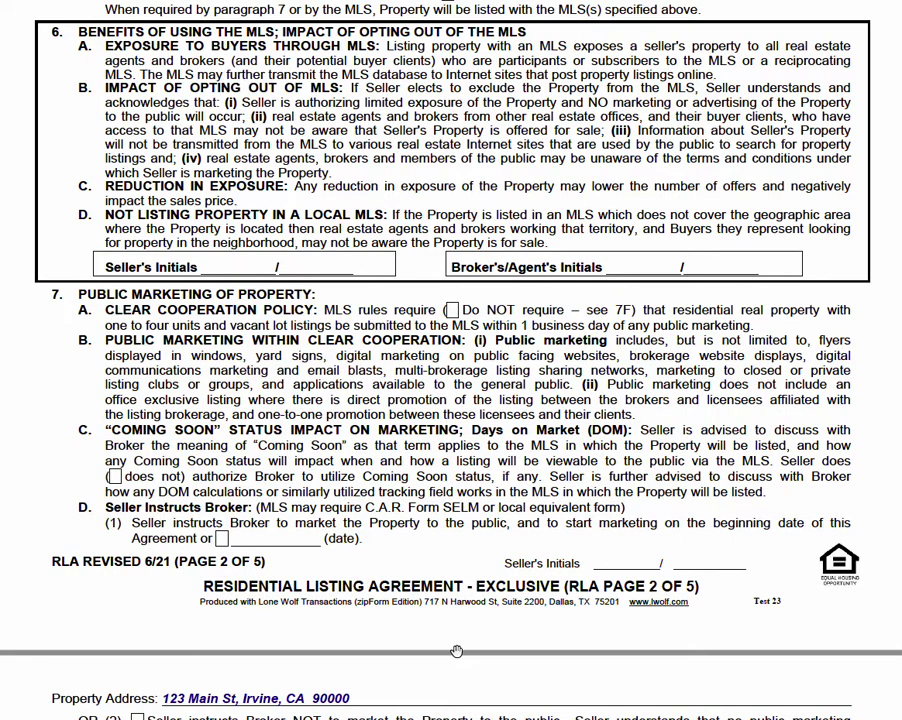
scroll(586, 488, "down", 1)
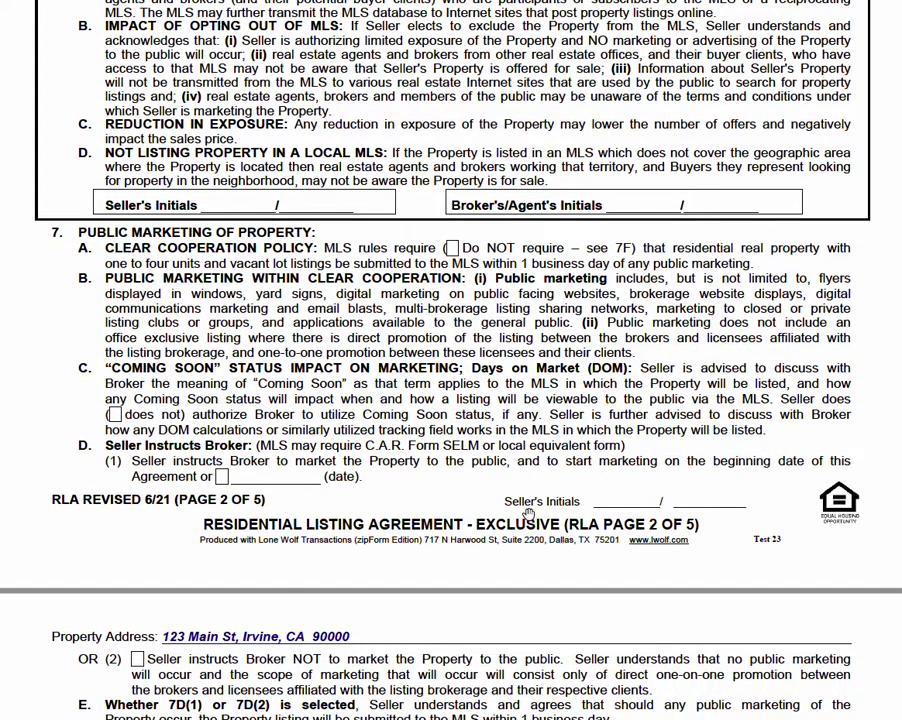
scroll(422, 375, "down", 4)
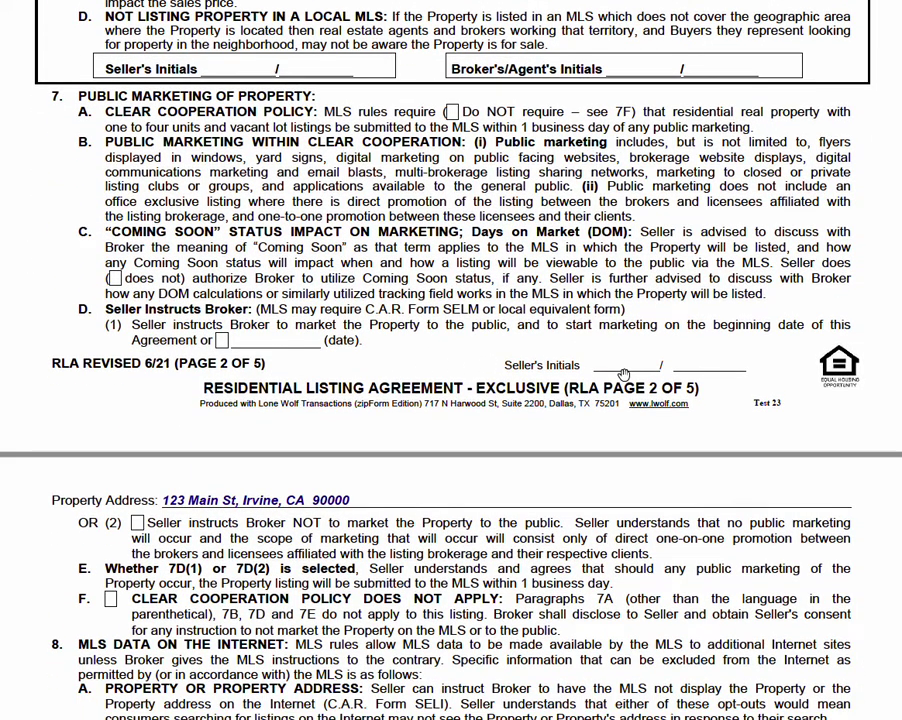
scroll(624, 372, "down", 3)
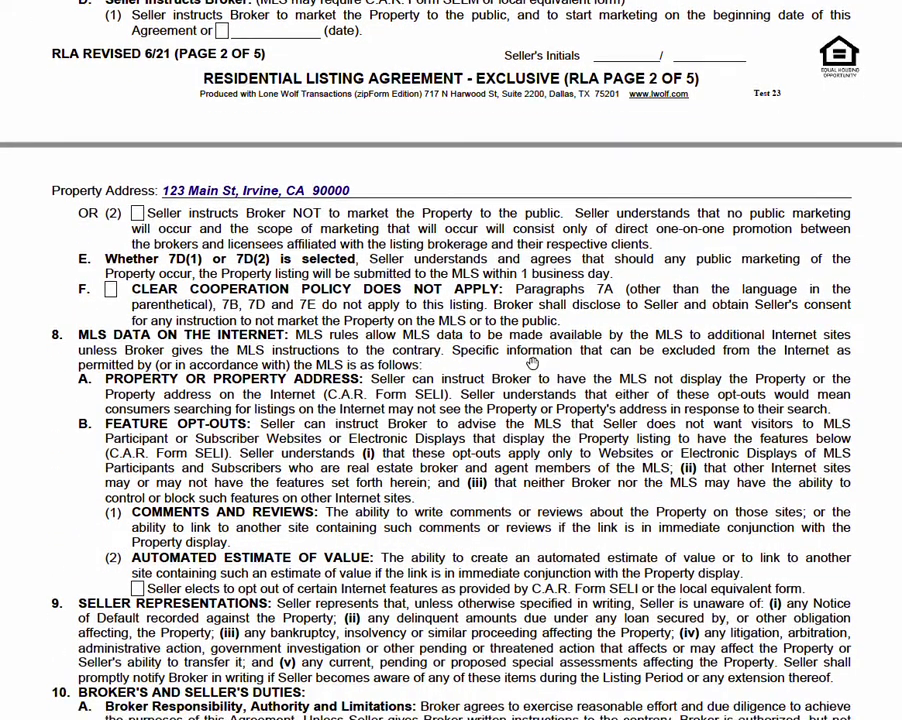
scroll(532, 366, "down", 2)
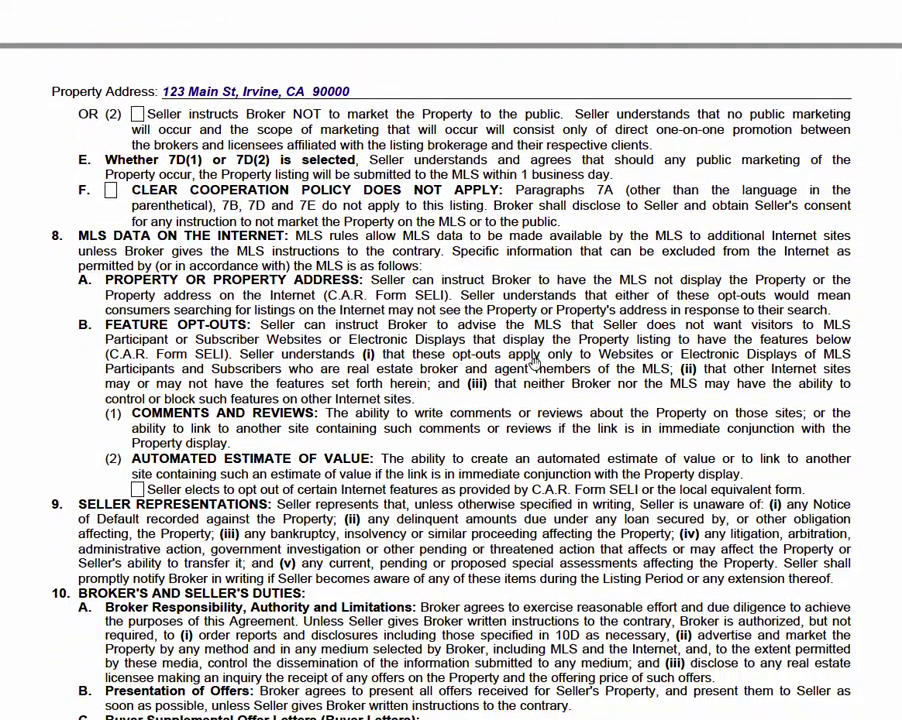
Step: Review paragraphs 9 and 10 on seller representations and both parties' duties, continuing into the agency relationships of paragraph 12
scroll(535, 363, "down", 5)
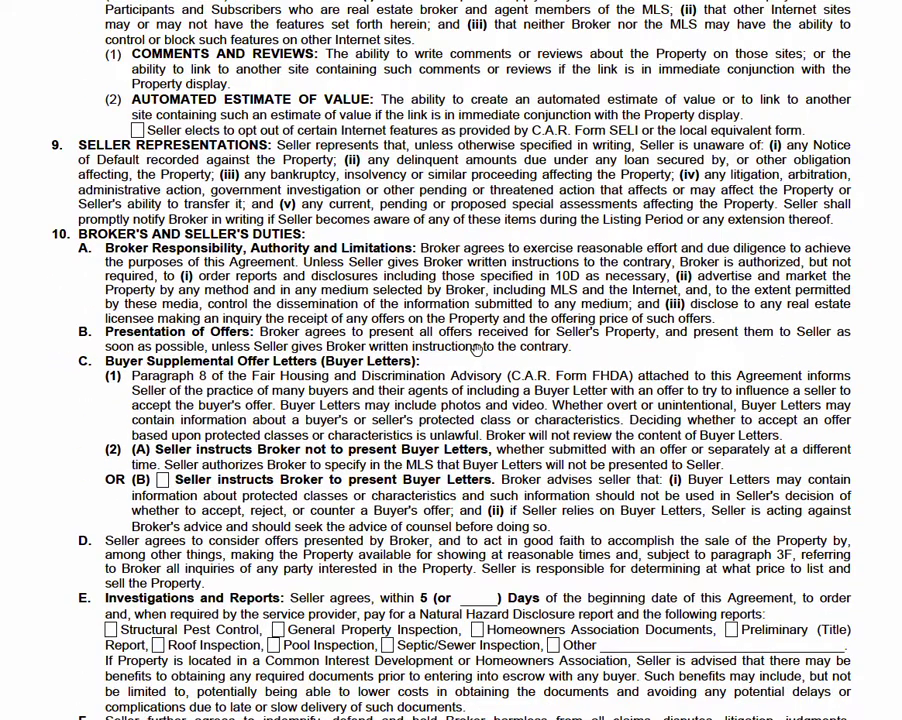
scroll(450, 352, "down", 2)
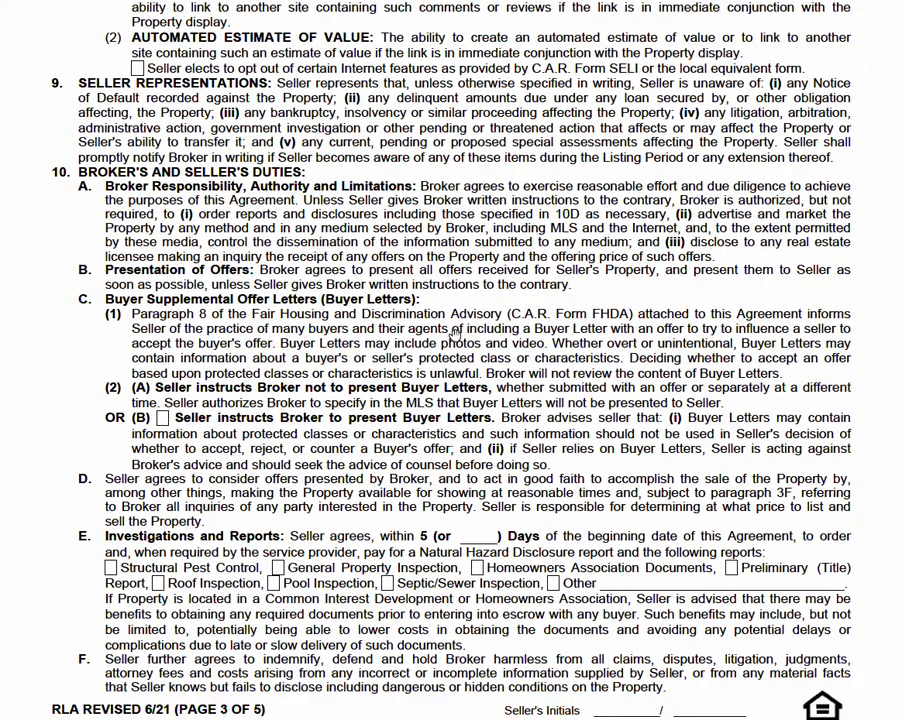
scroll(452, 333, "down", 5)
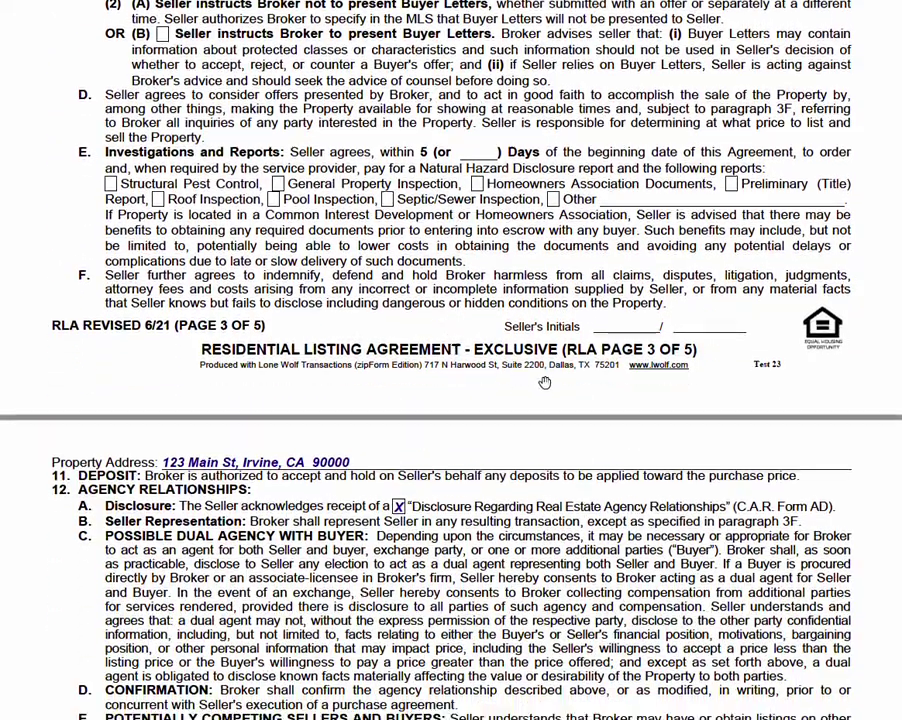
scroll(635, 366, "down", 5)
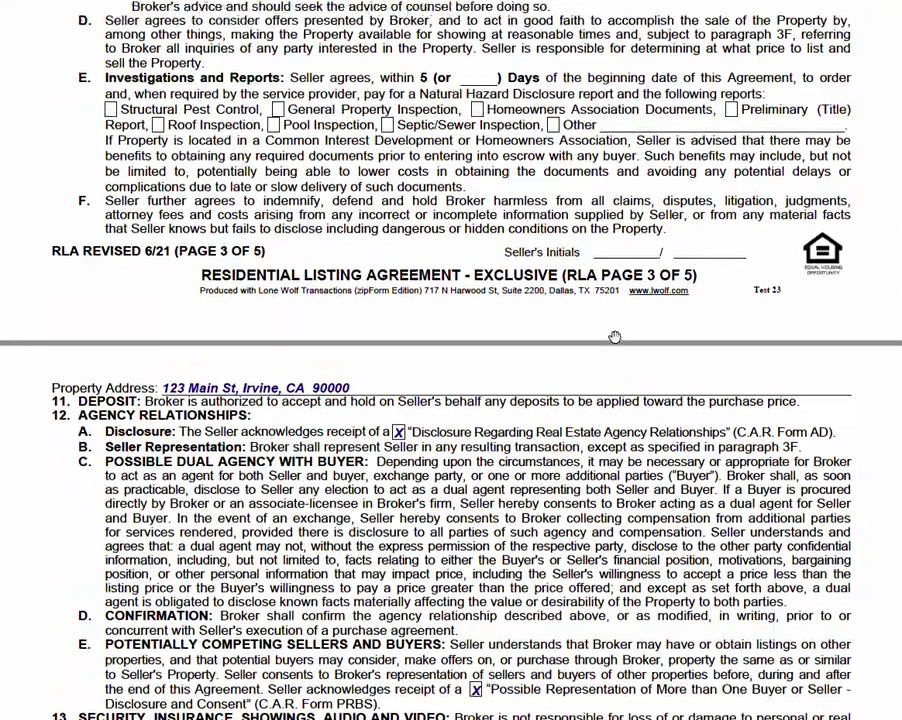
Step: Examine paragraphs 13 through 19 on page 4, covering security, photographs, keysafe/lockbox, sign, attorney fees and additional terms
scroll(565, 362, "down", 9)
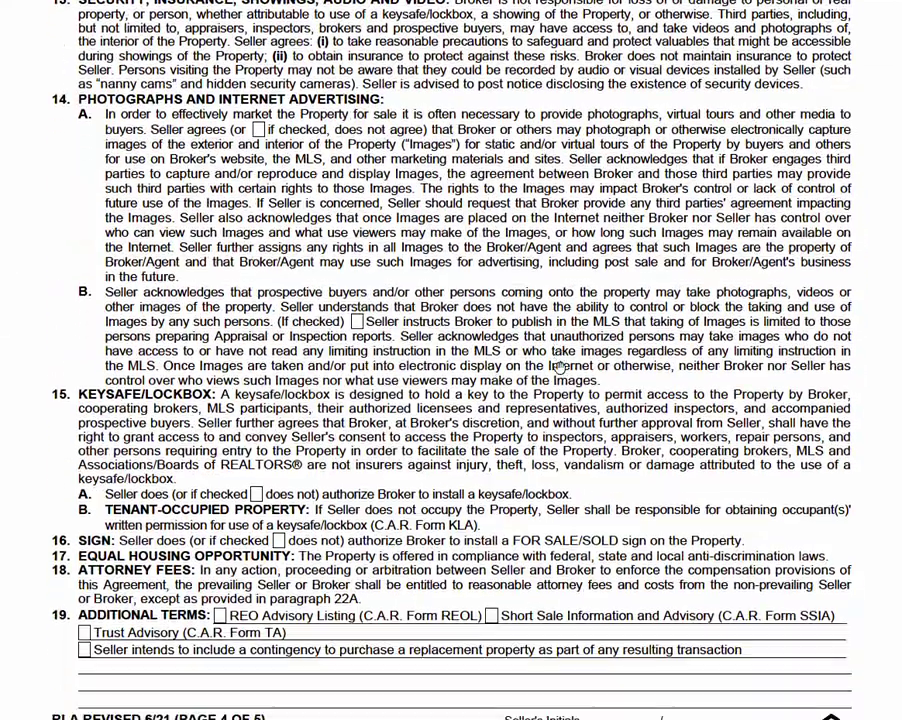
scroll(559, 368, "down", 1)
scroll(568, 364, "down", 1)
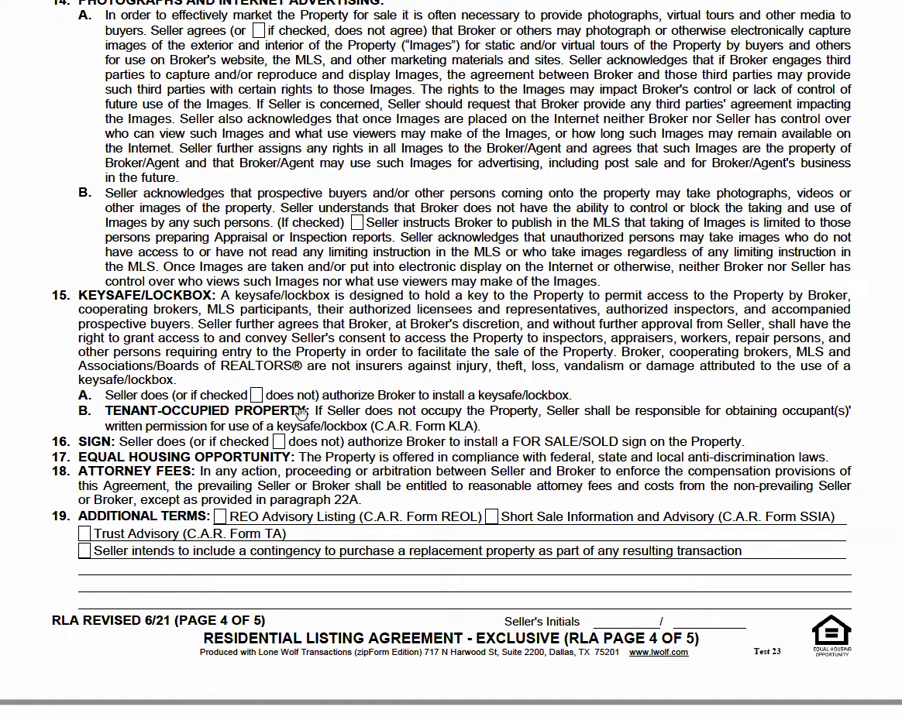
scroll(333, 424, "down", 3)
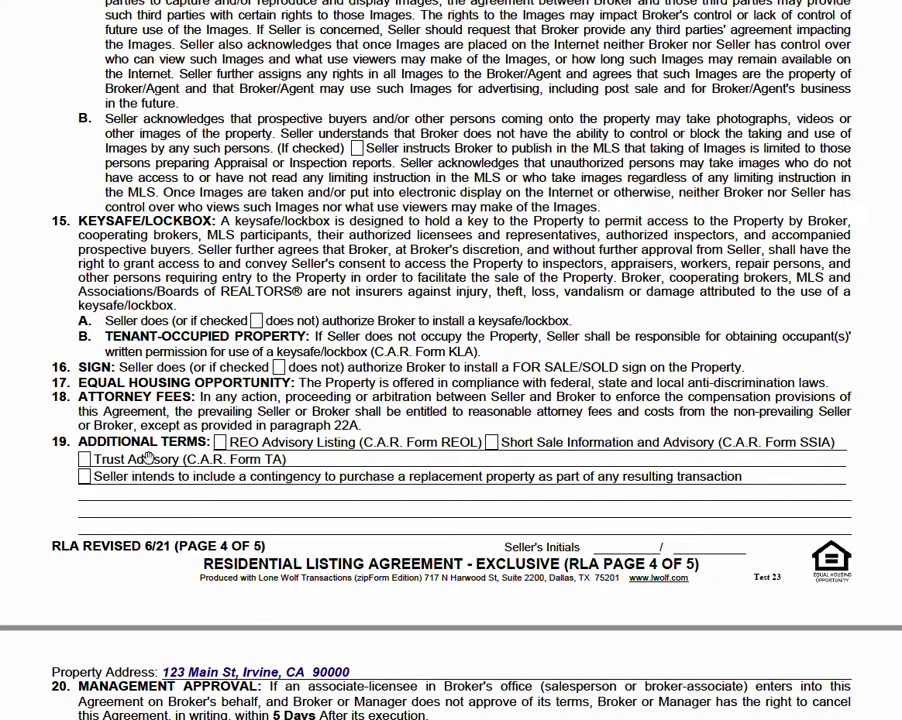
scroll(148, 445, "down", 4)
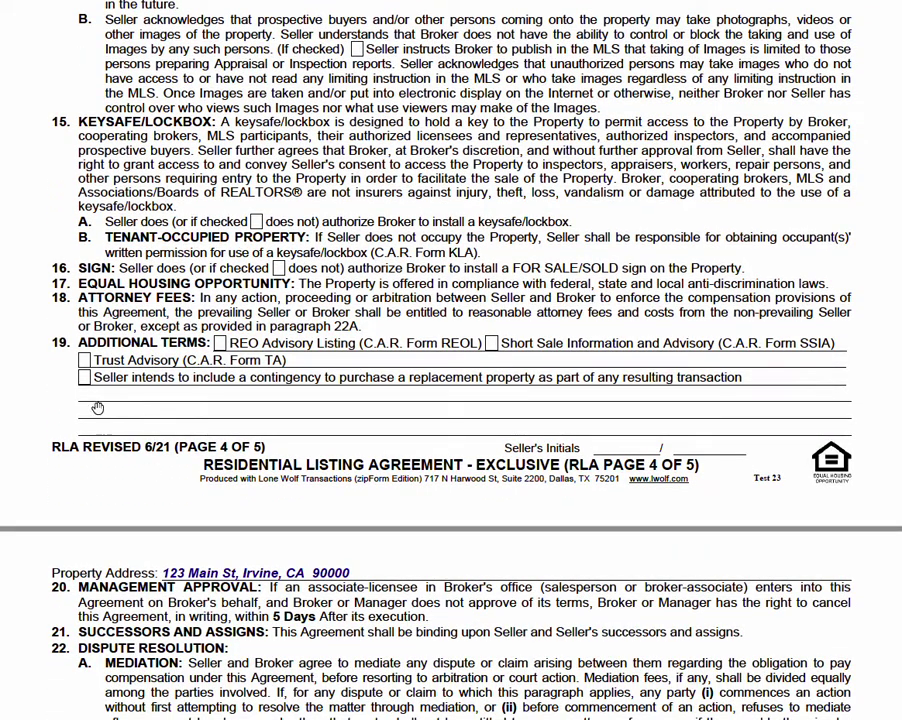
Step: Review page 5 of the listing agreement, from management approval and dispute resolution through representative capacity to the seller and broker signature blocks
scroll(290, 400, "down", 3)
scroll(303, 404, "down", 20)
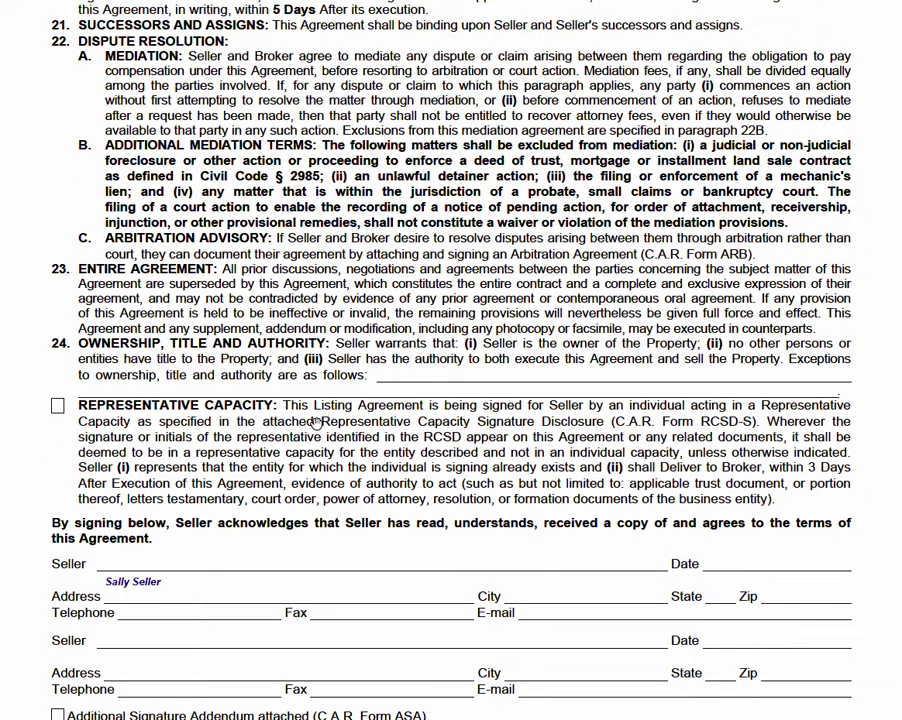
scroll(316, 423, "down", 4)
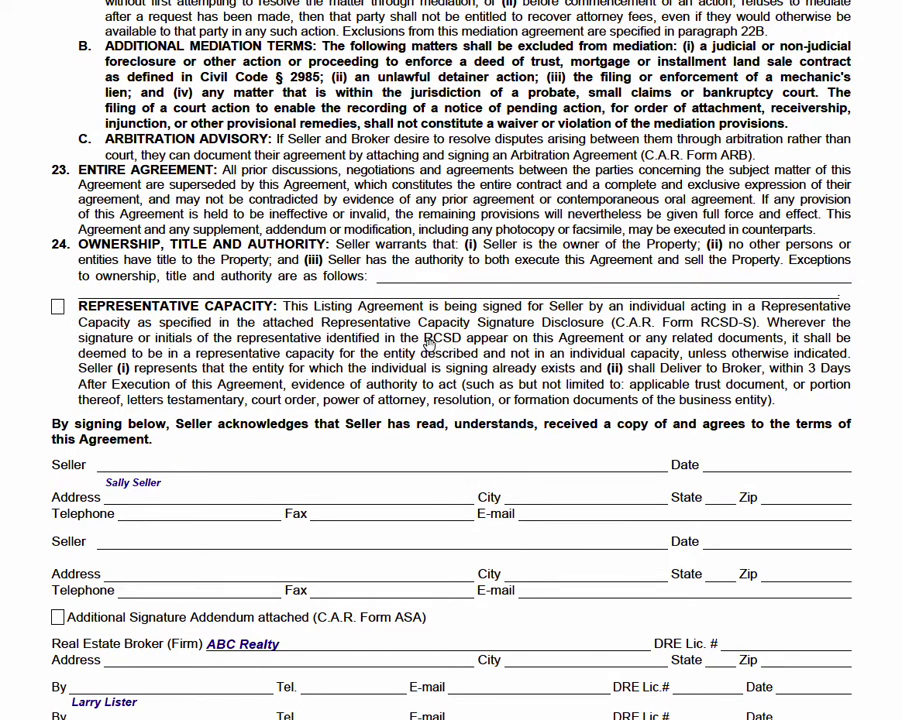
scroll(438, 410, "down", 1)
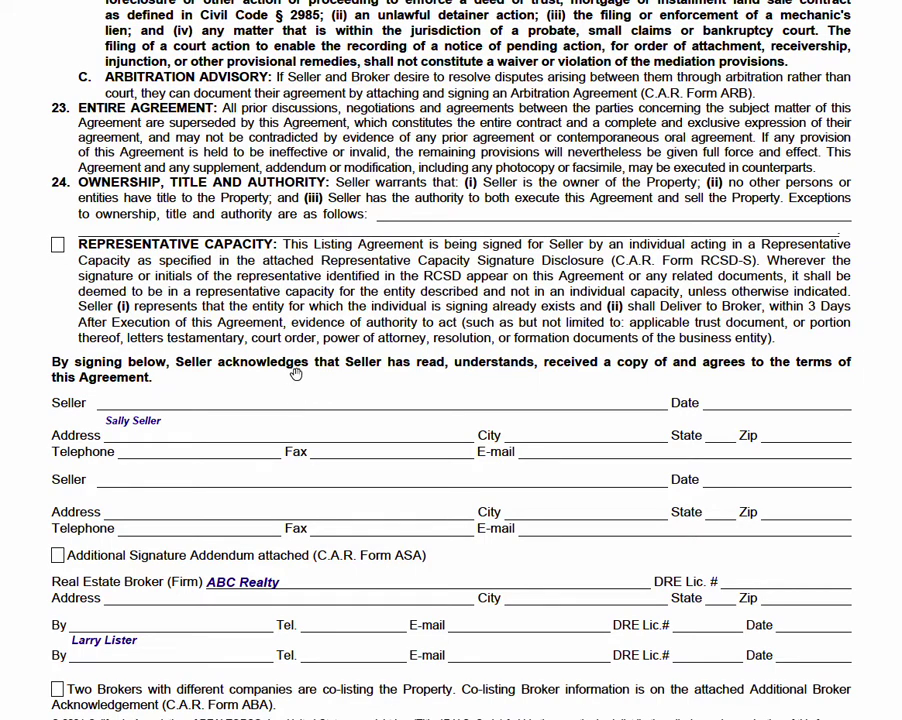
scroll(290, 369, "down", 3)
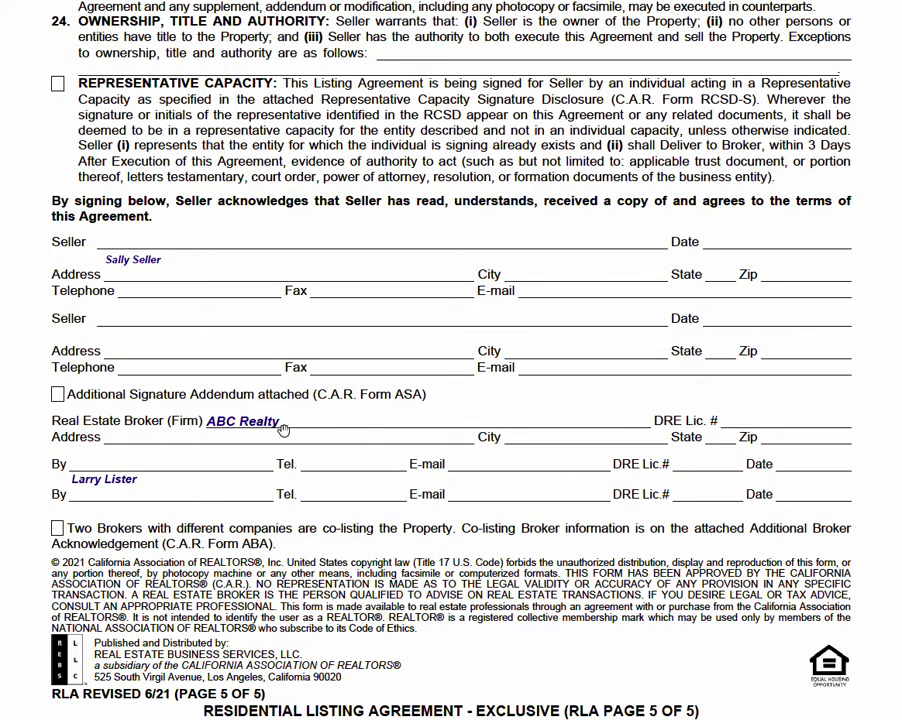
Step: Skim the Seller's Advisory through to the signature section on its second page, and return to the start of the form
scroll(310, 463, "down", 10)
scroll(283, 425, "down", 15)
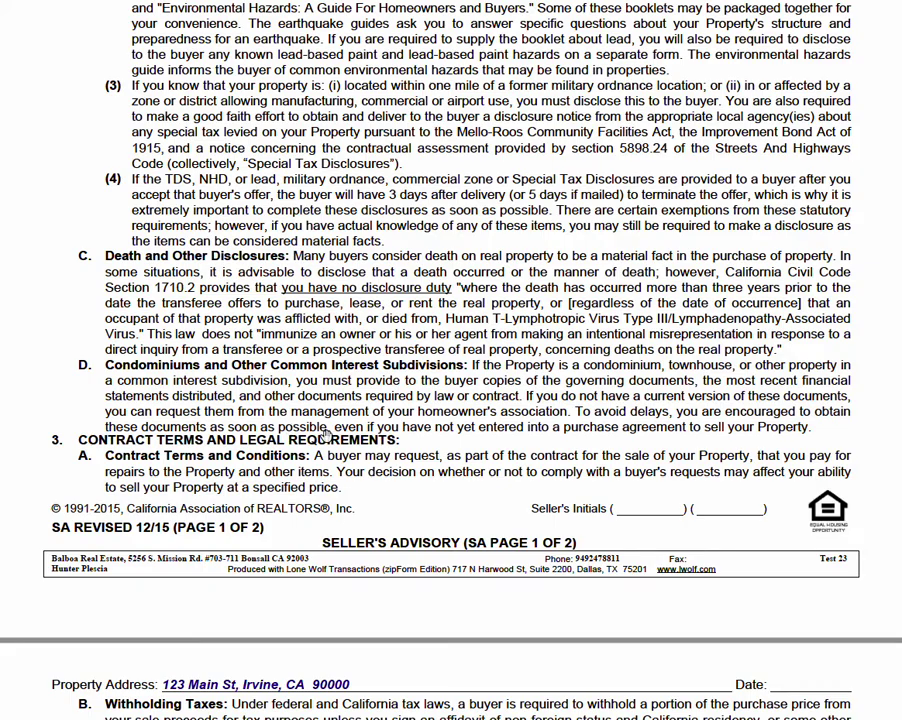
scroll(352, 454, "down", 20)
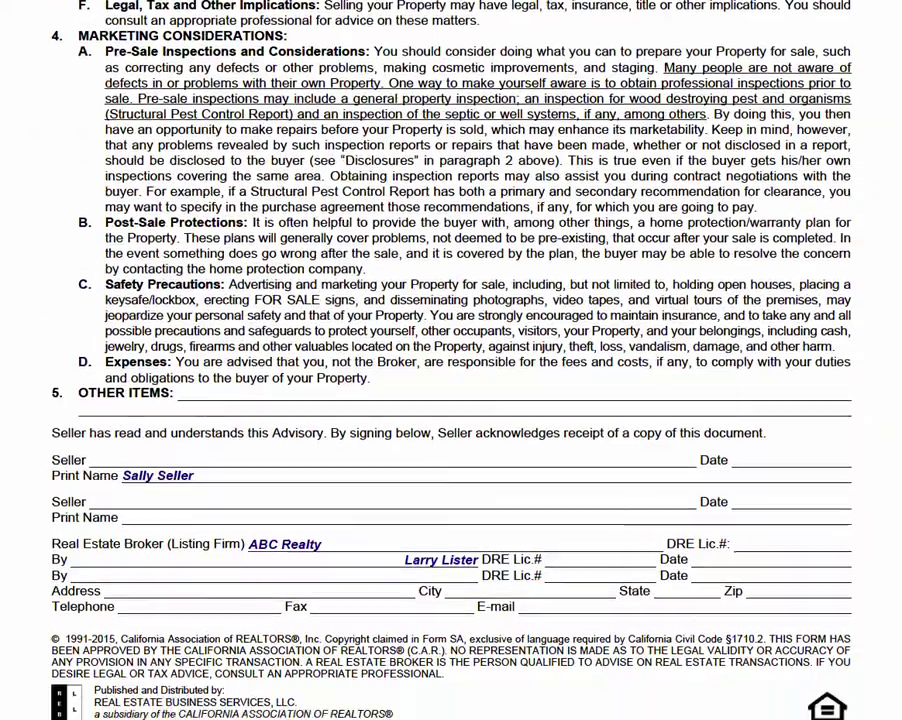
scroll(209, 493, "down", 4)
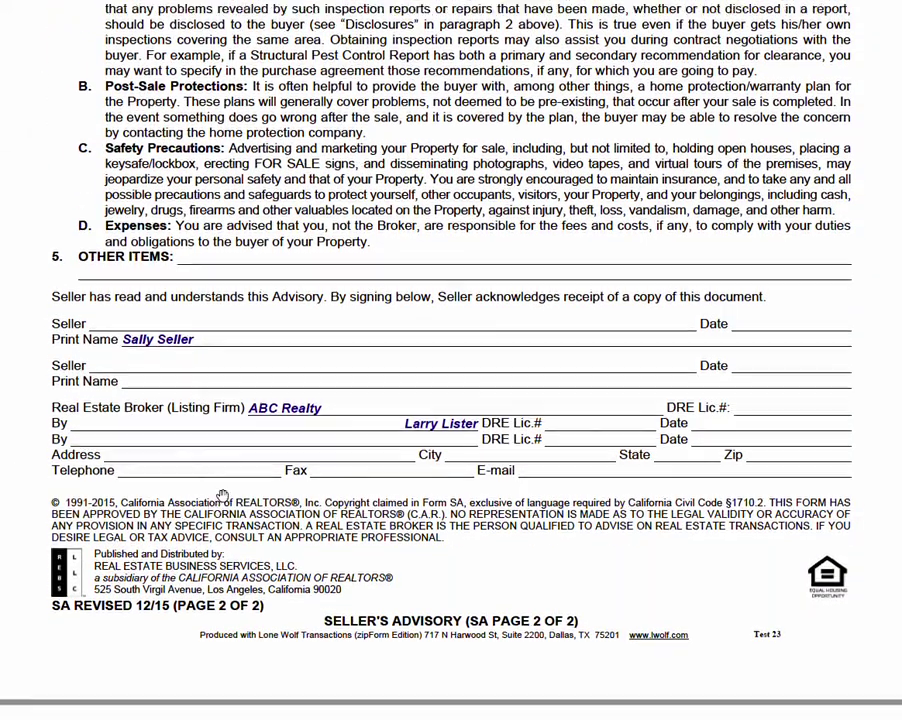
scroll(222, 496, "up", 20)
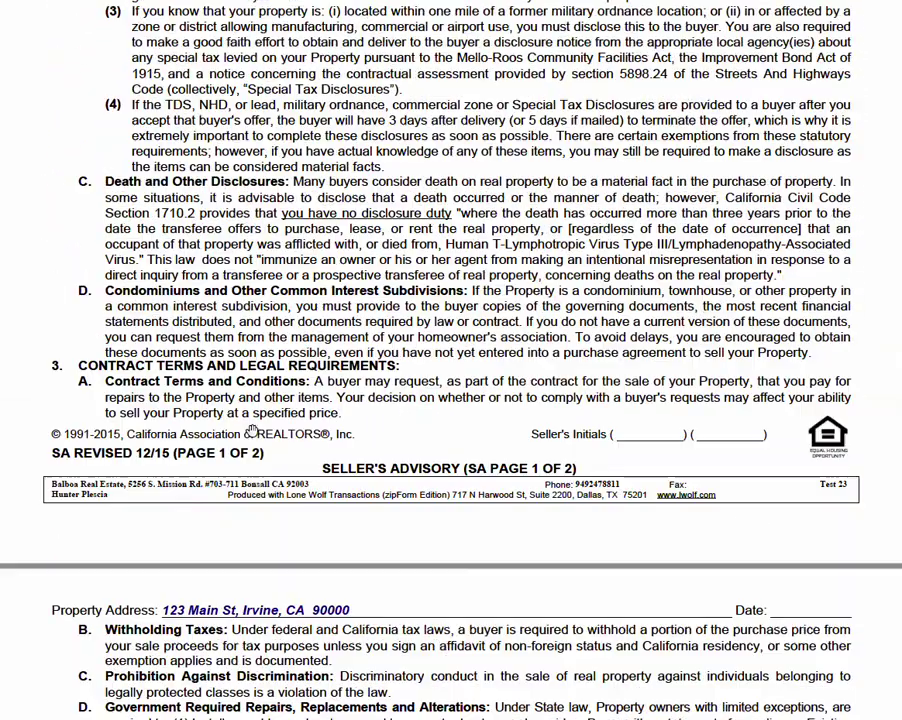
scroll(252, 432, "up", 15)
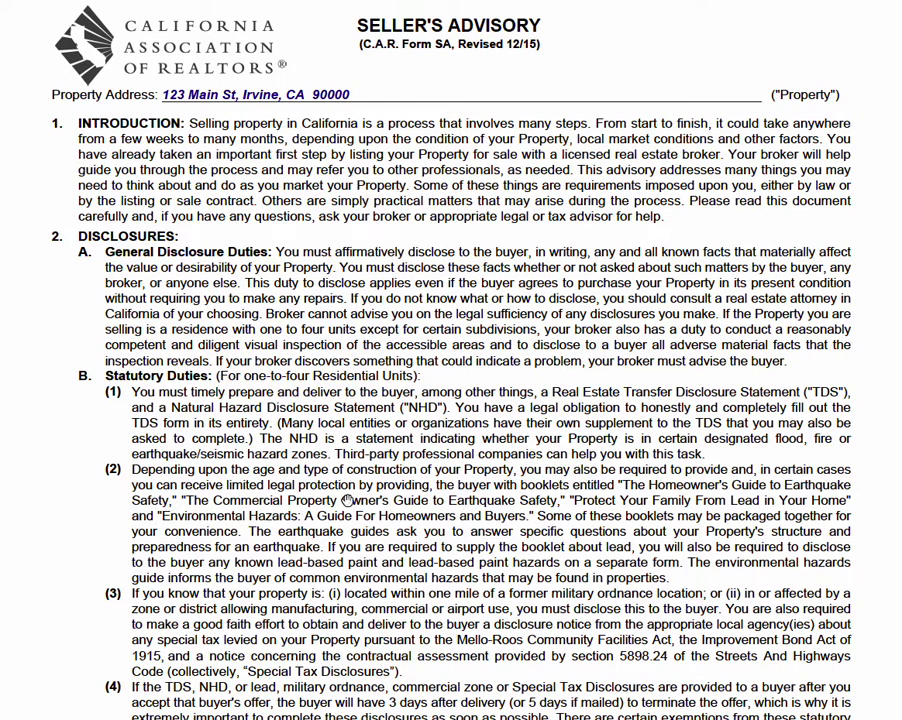
Step: Examine the Seller's Advisory introduction and its disclosure paragraphs on general and statutory duties, ending back at the form's heading
scroll(450, 480, "down", 2)
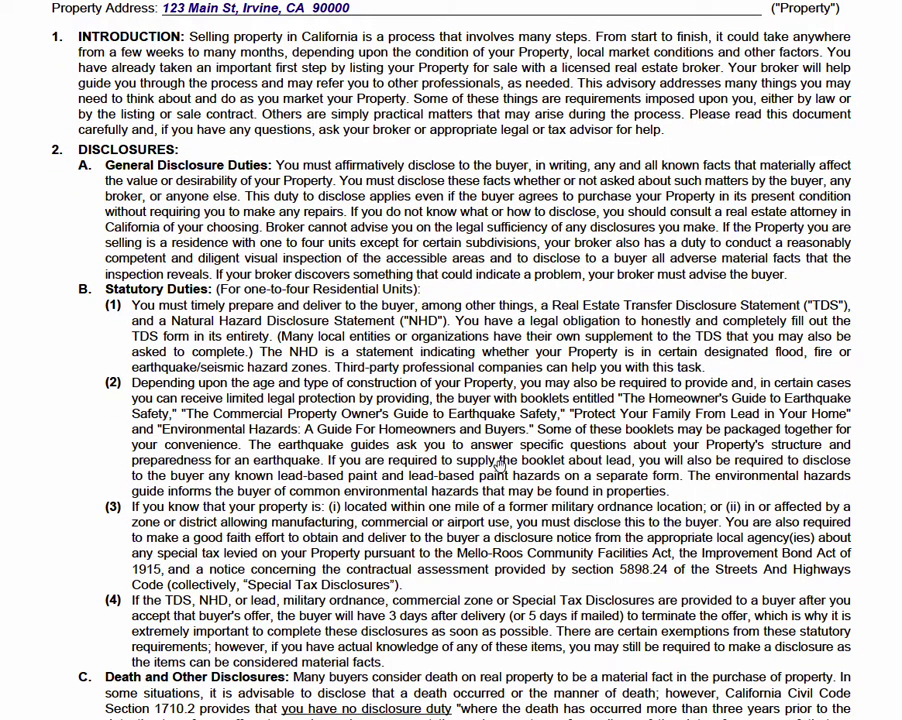
scroll(500, 463, "up", 2)
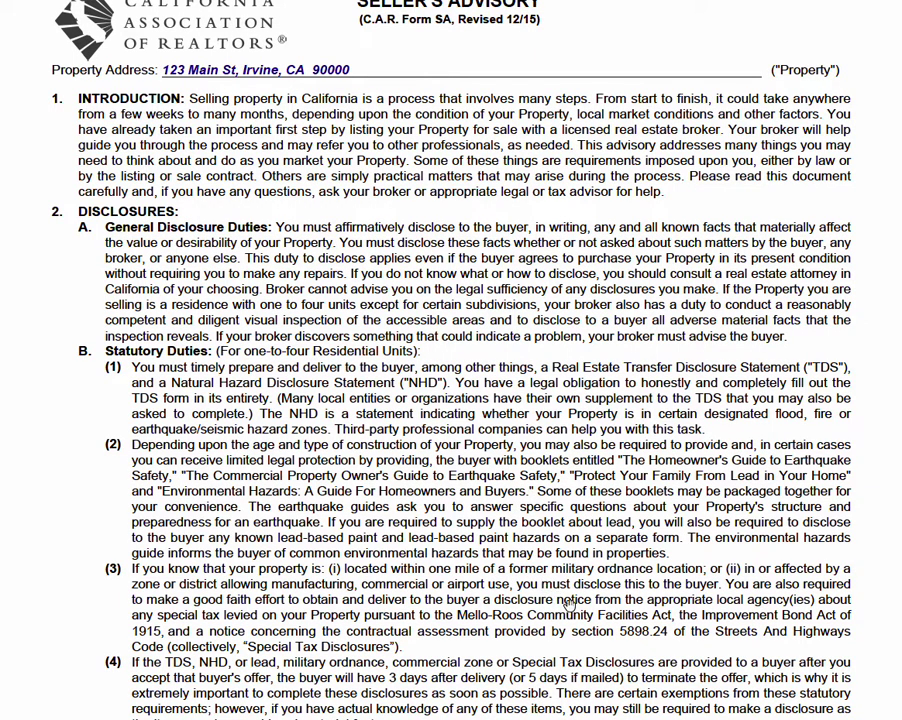
scroll(683, 572, "up", 4)
scroll(596, 492, "down", 4)
scroll(579, 500, "up", 15)
scroll(579, 500, "up", 1)
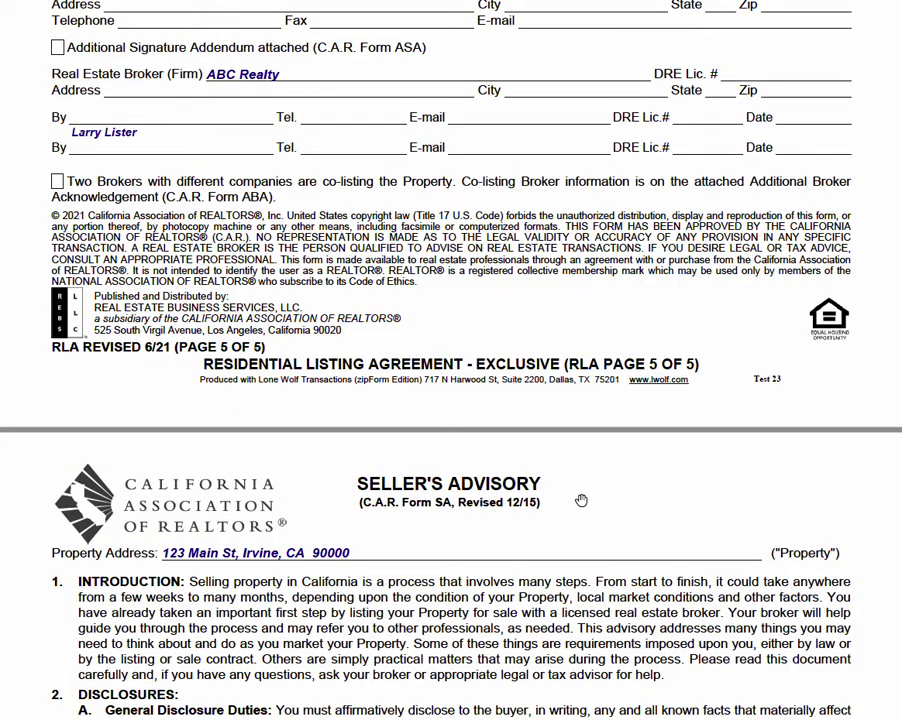